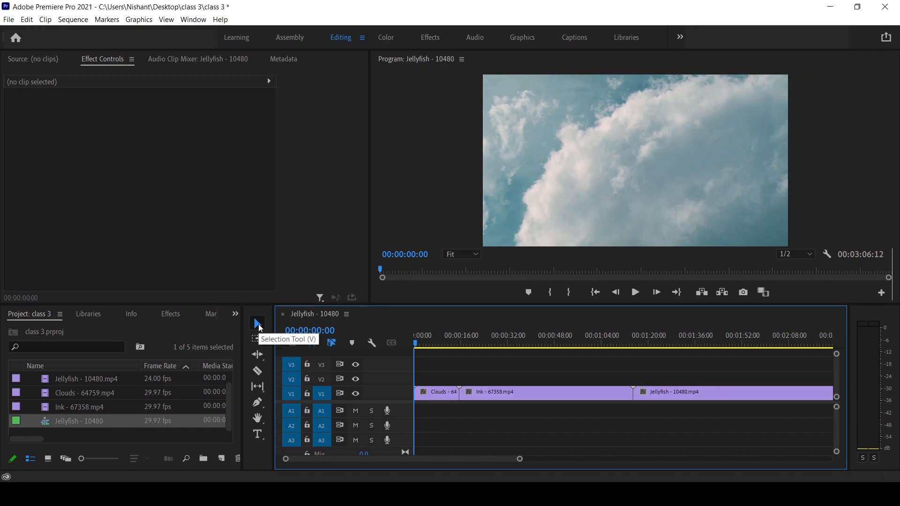
- Select the Ink clip, the Jellyfish clip and the Ink clip again on V1 with the Selection tool
click(261, 328)
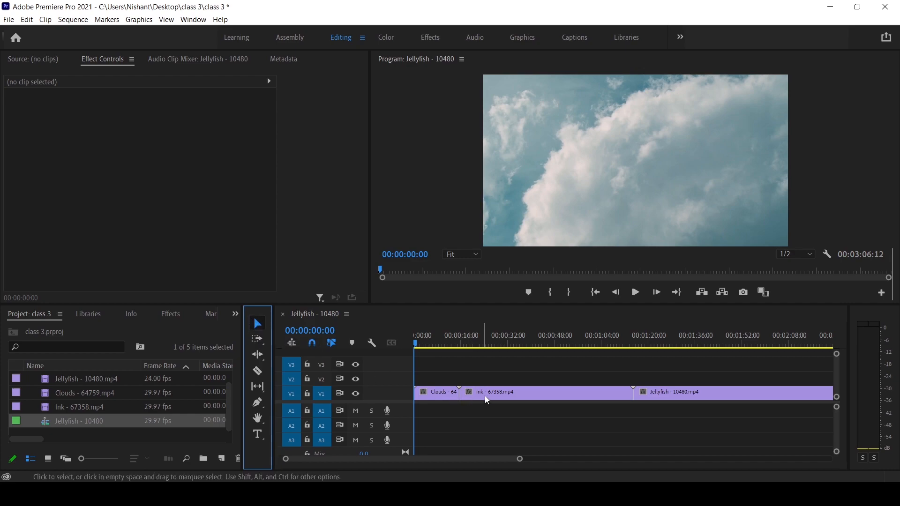
click(505, 393)
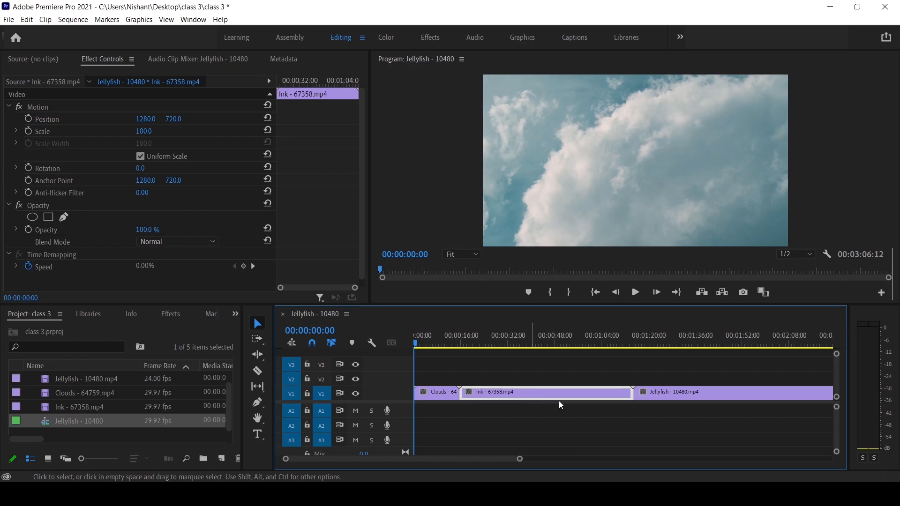
click(670, 397)
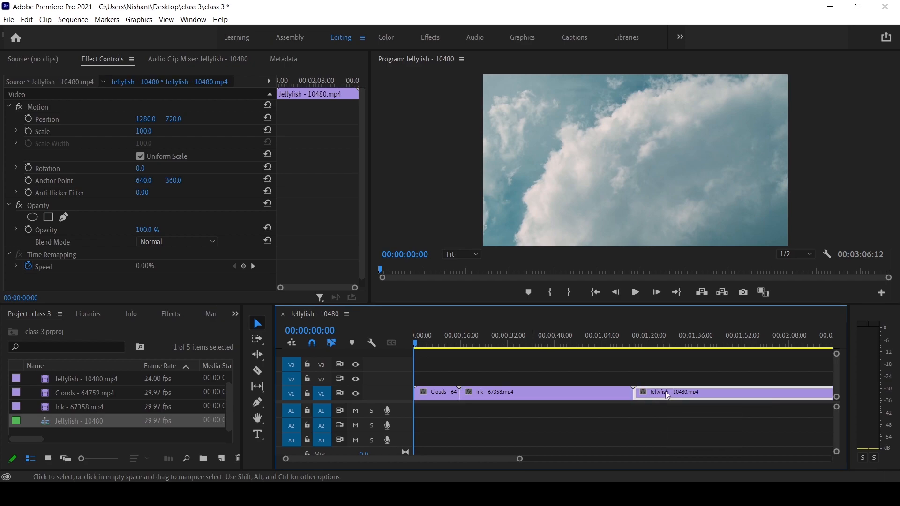
click(563, 399)
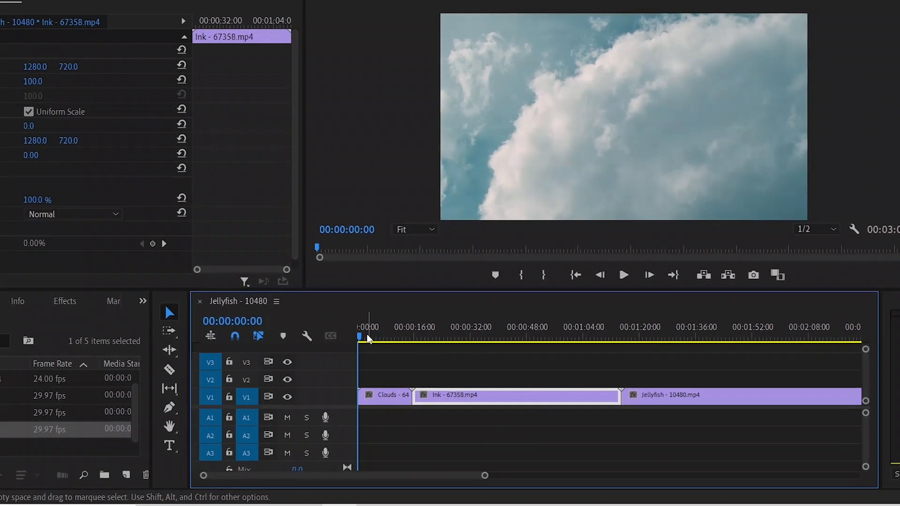
- Trim the end of the Ink clip on V1 back to the playhead at 00:00:57:04
drag(416, 344, 556, 339)
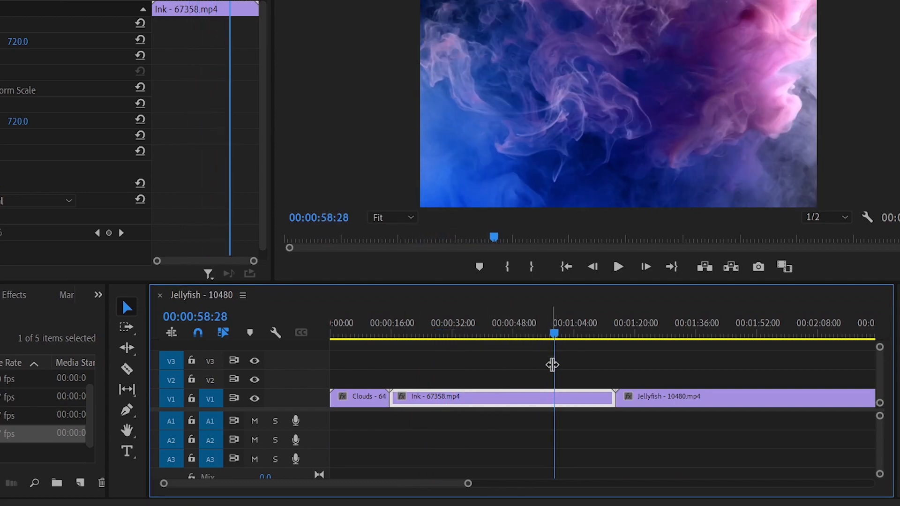
mouse_move(552, 333)
mouse_down()
mouse_move(599, 336)
mouse_move(548, 338)
mouse_up()
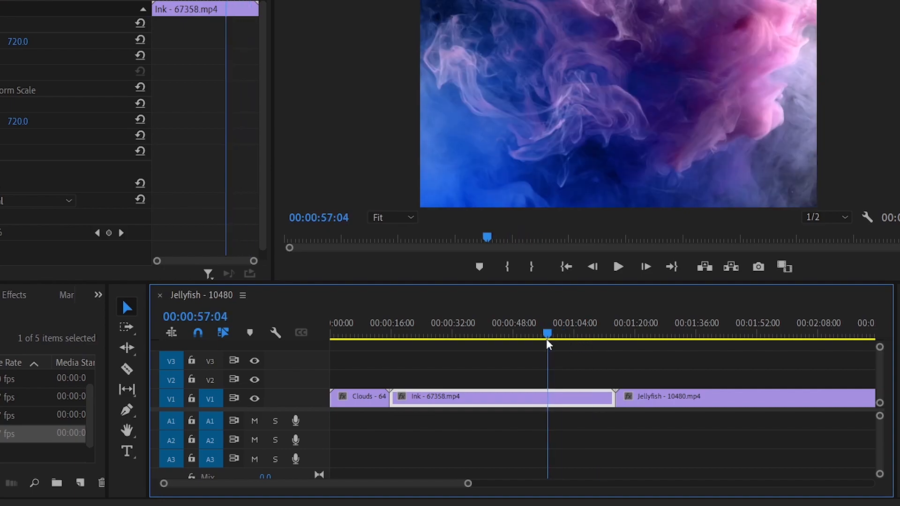
click(612, 397)
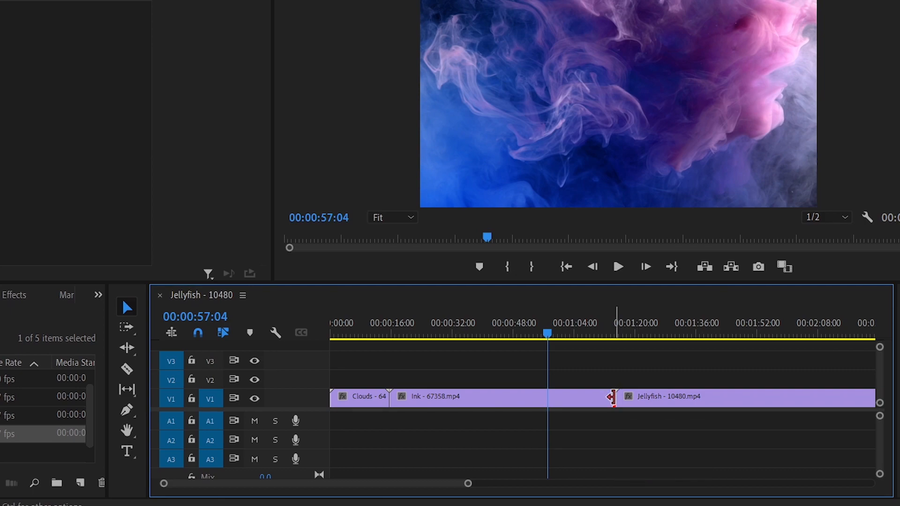
drag(611, 398, 547, 399)
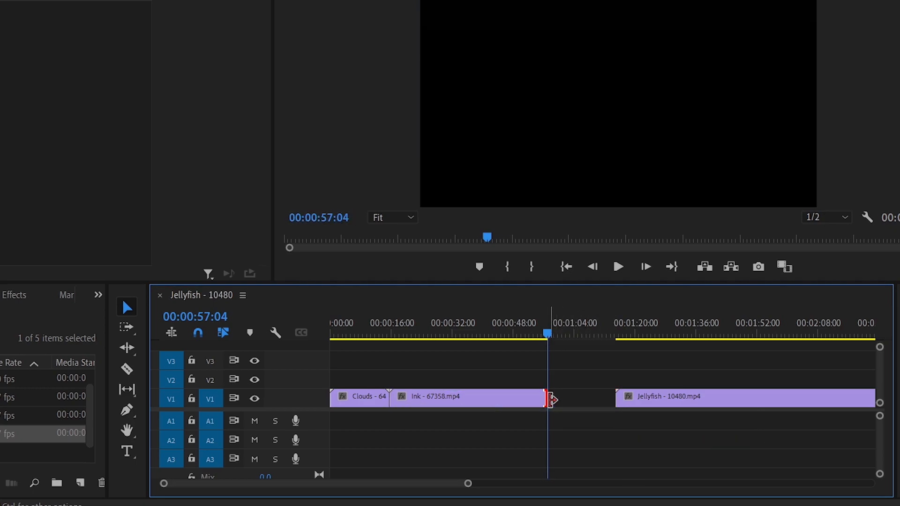
mouse_move(544, 333)
mouse_down()
mouse_move(432, 347)
mouse_move(547, 353)
mouse_up()
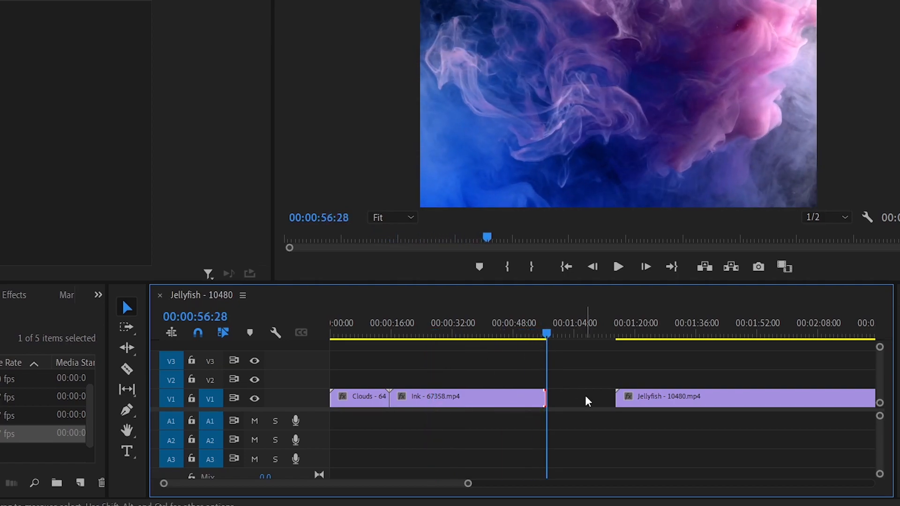
- Delete the empty gap between the Ink and Jellyfish clips on V1 and select the Jellyfish clip
click(585, 396)
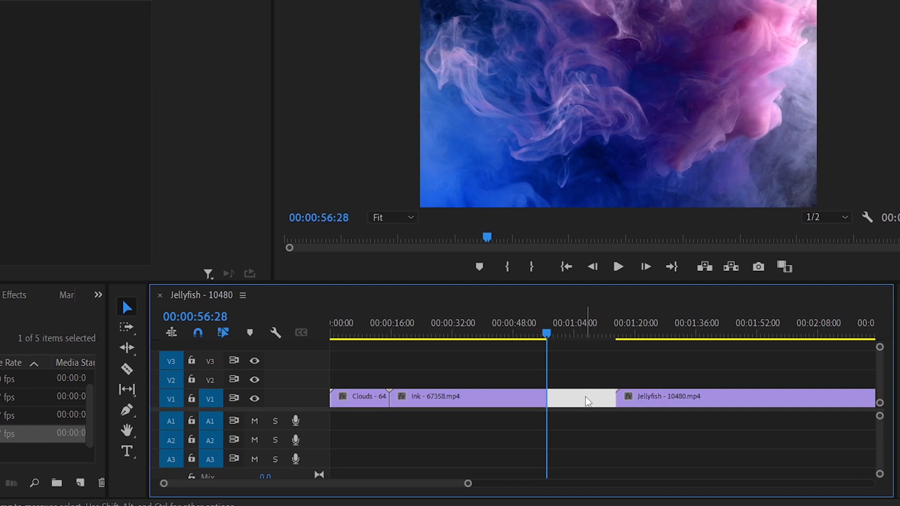
key(Delete)
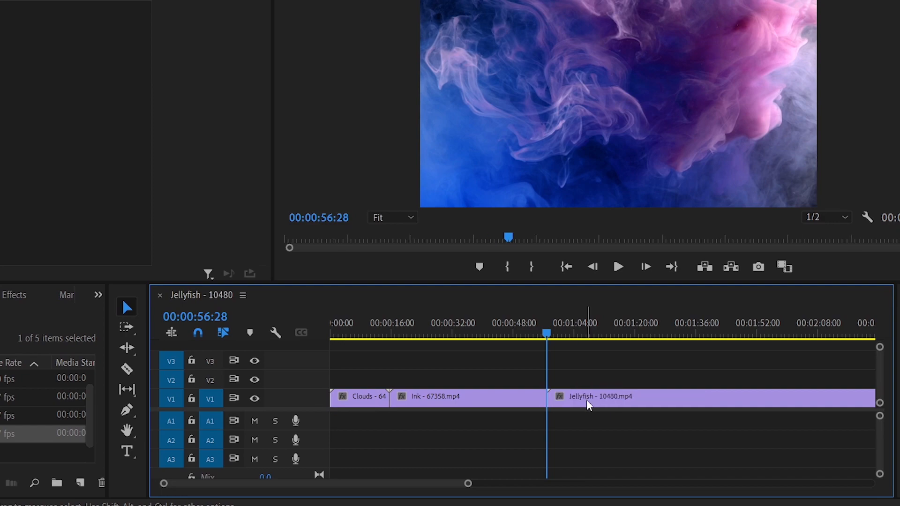
mouse_move(594, 401)
mouse_down()
mouse_move(663, 398)
mouse_move(609, 408)
mouse_move(606, 397)
mouse_up()
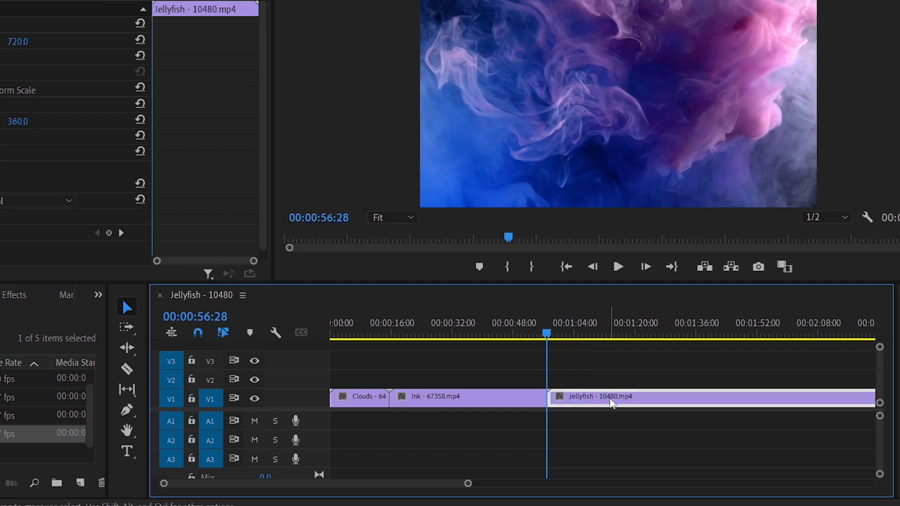
- Scrub the sequence from its start to 00:00:37:11 to review the Clouds and Ink clips
drag(548, 333, 362, 331)
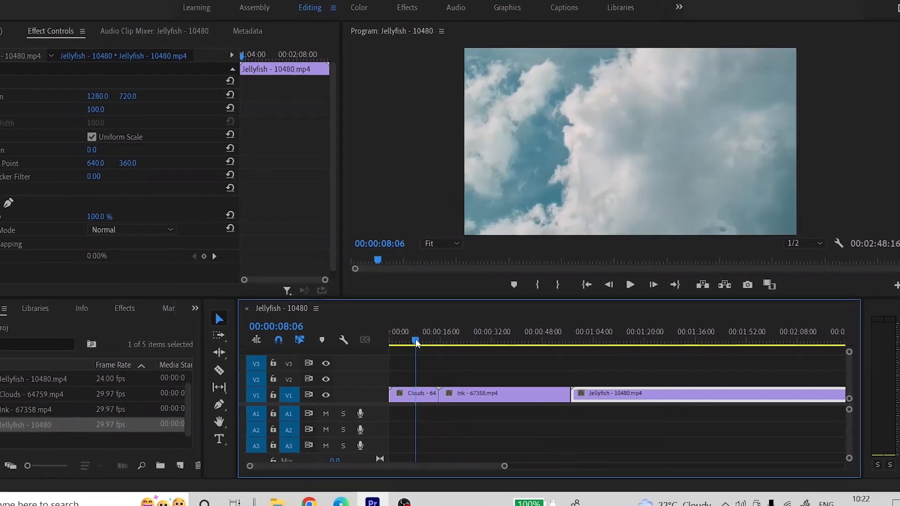
drag(415, 343, 510, 344)
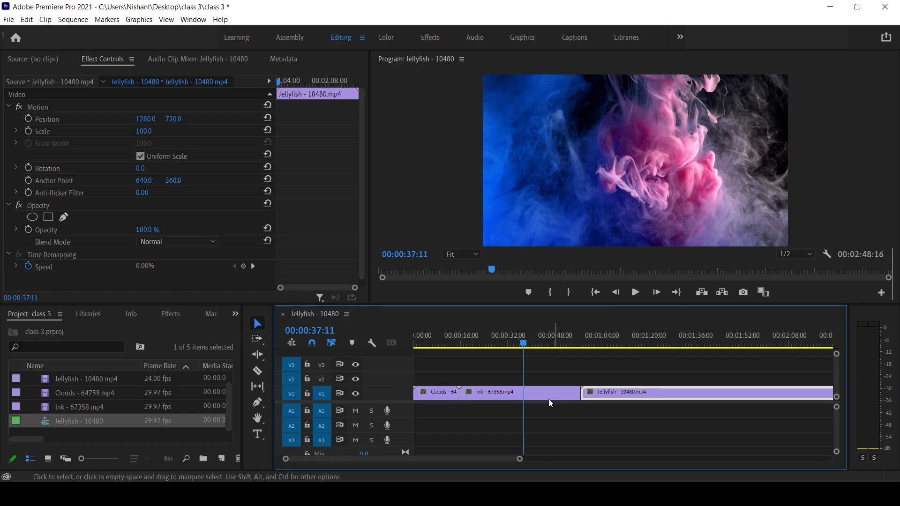
click(446, 394)
click(530, 392)
click(611, 393)
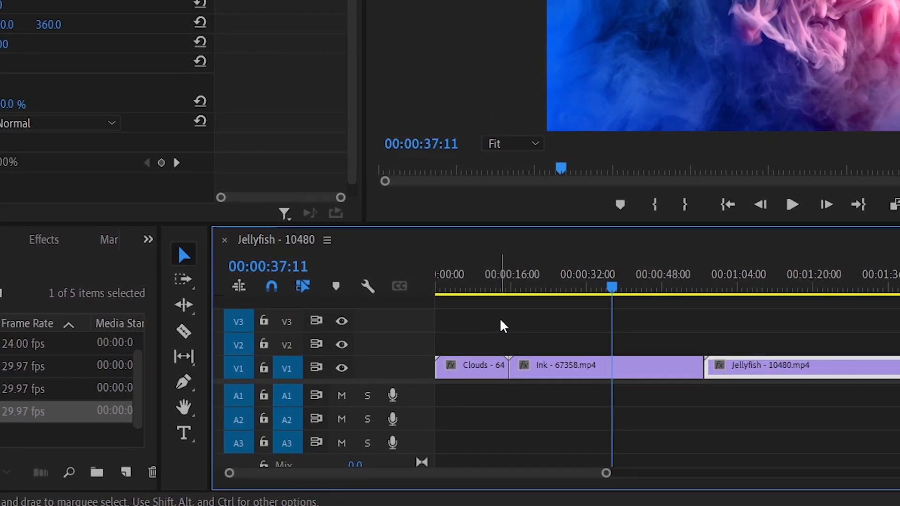
- Move the Jellyfish clip up to V4 and shift the Ink clip on V1 to start at about 00:00:43
key(a)
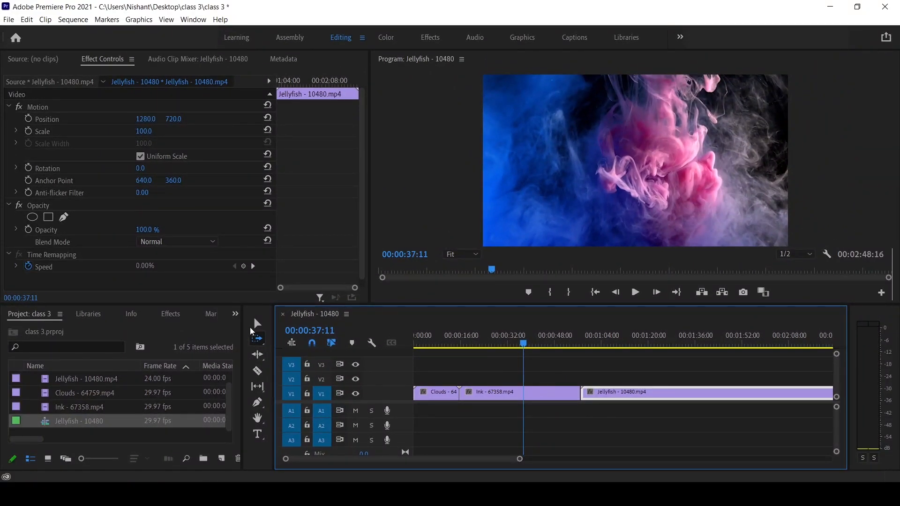
click(253, 327)
drag(677, 396, 674, 352)
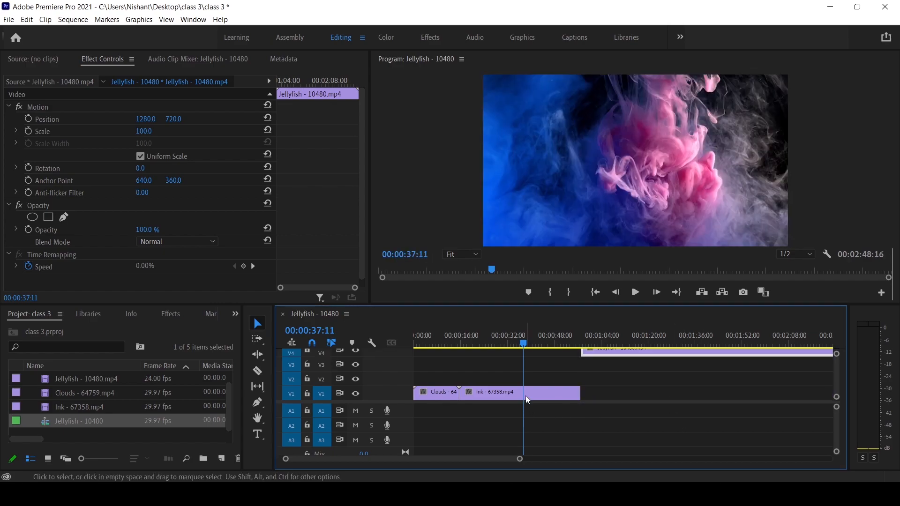
drag(527, 399, 609, 398)
- Add another Clouds clip on V2 and Jellyfish clip on V1 after the Ink clip, and shift the first Clouds clip to about 00:00:11
mouse_move(85, 393)
mouse_down()
mouse_move(743, 387)
mouse_move(737, 378)
mouse_up()
drag(89, 383, 702, 396)
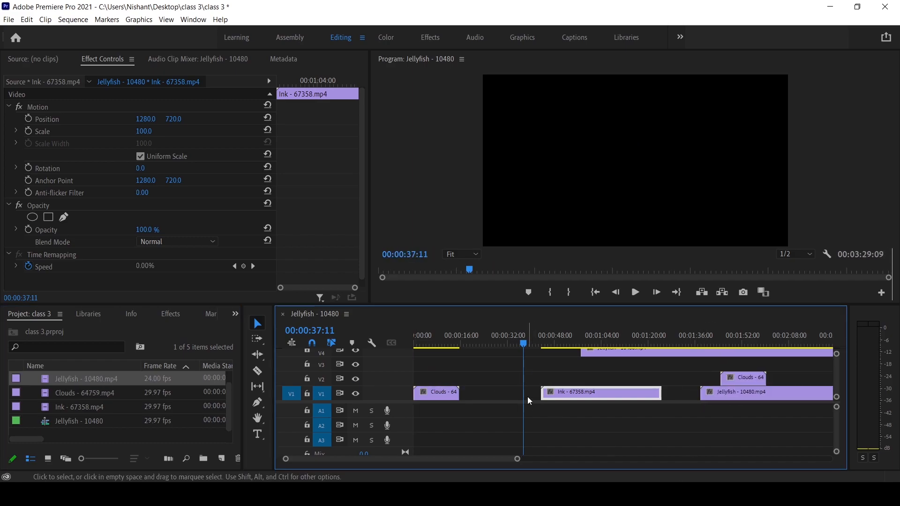
drag(434, 393, 466, 393)
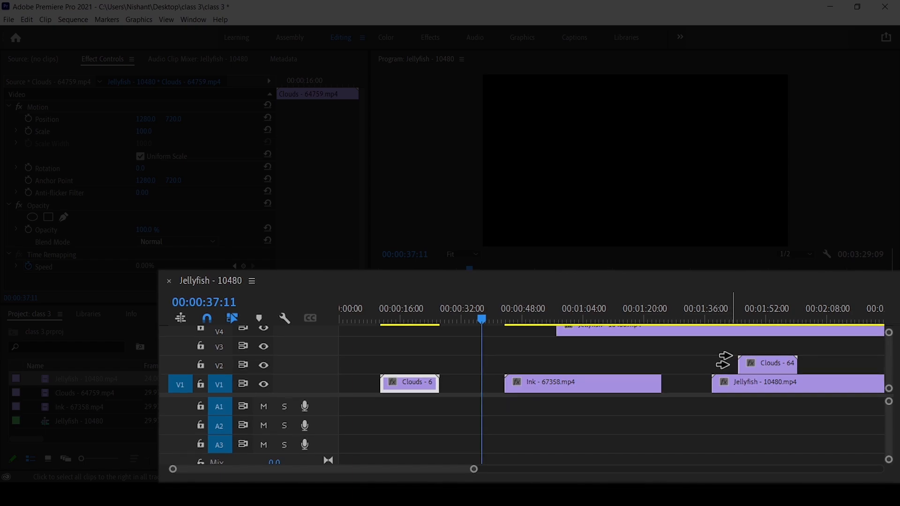
- Marquee-select every clip after the first Clouds clip with the Selection tool, and clear the selection
click(71, 299)
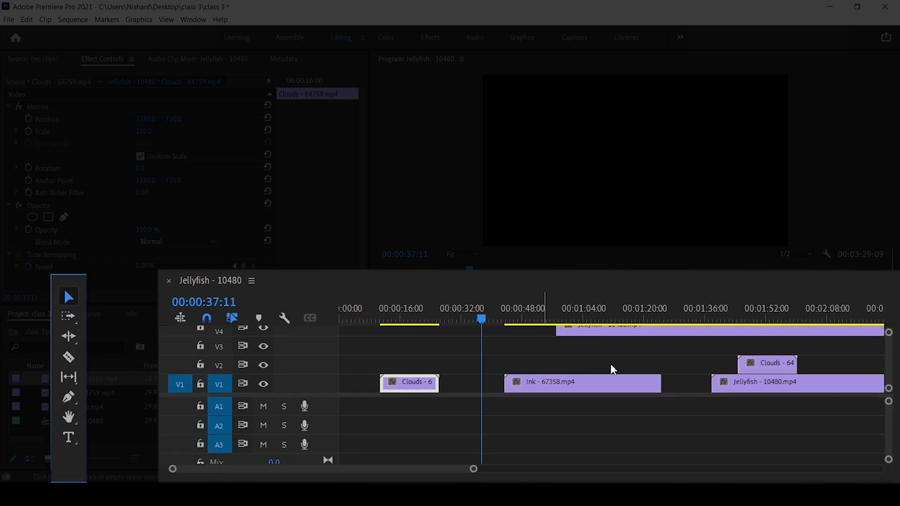
drag(541, 326, 890, 397)
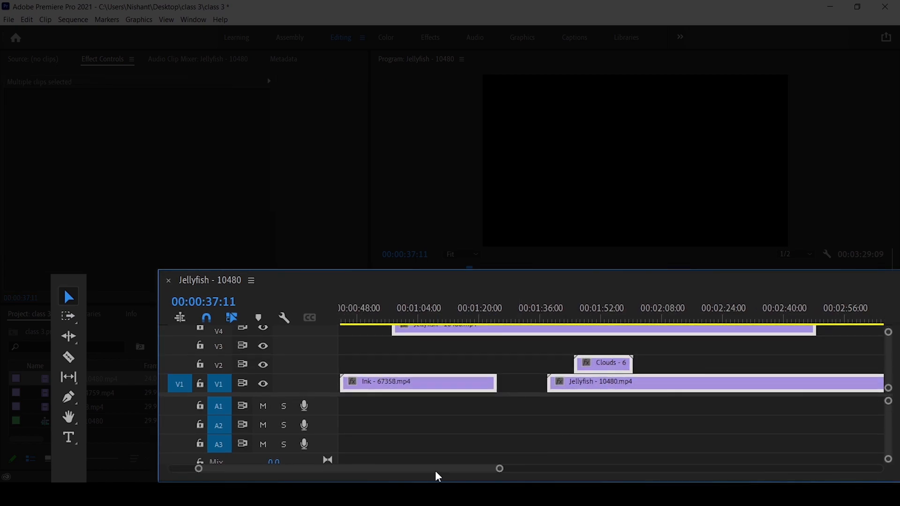
drag(422, 468, 378, 470)
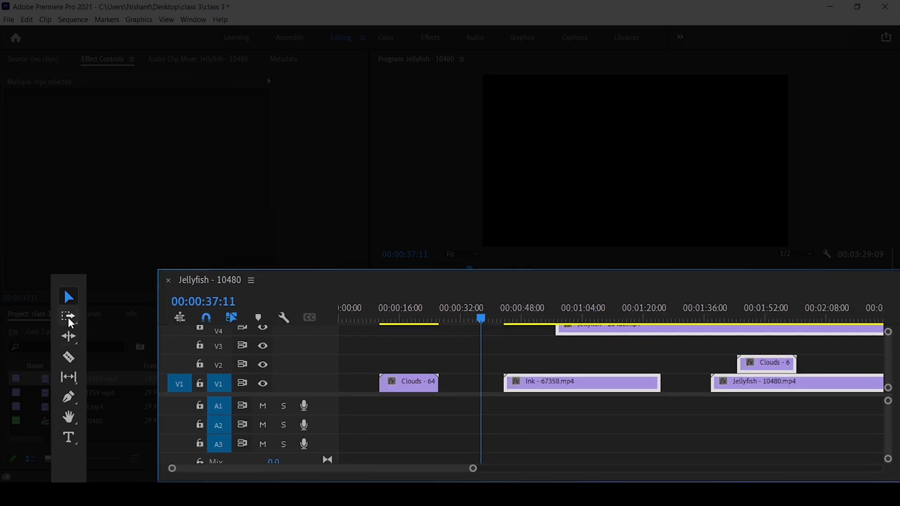
click(572, 453)
- Use the Track Select Forward tool to select all clips from the Ink clip onward, and from the gap after it onward
click(68, 316)
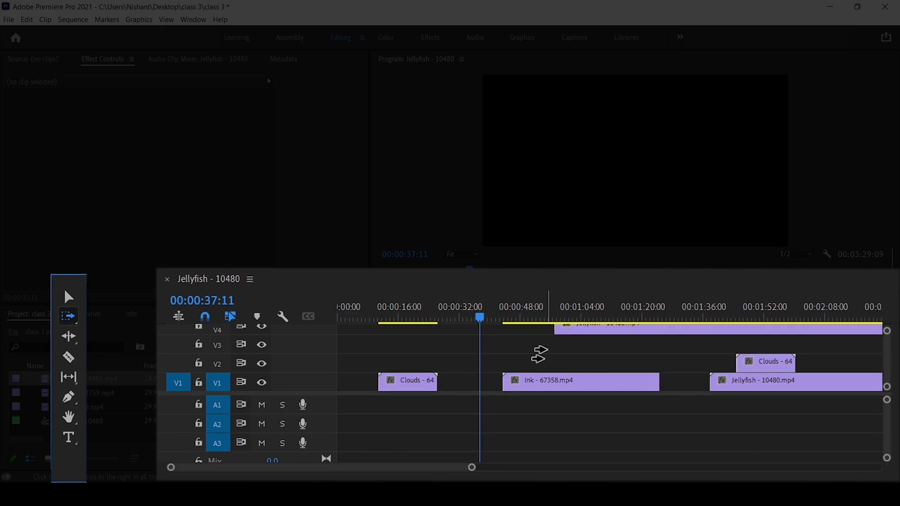
click(539, 355)
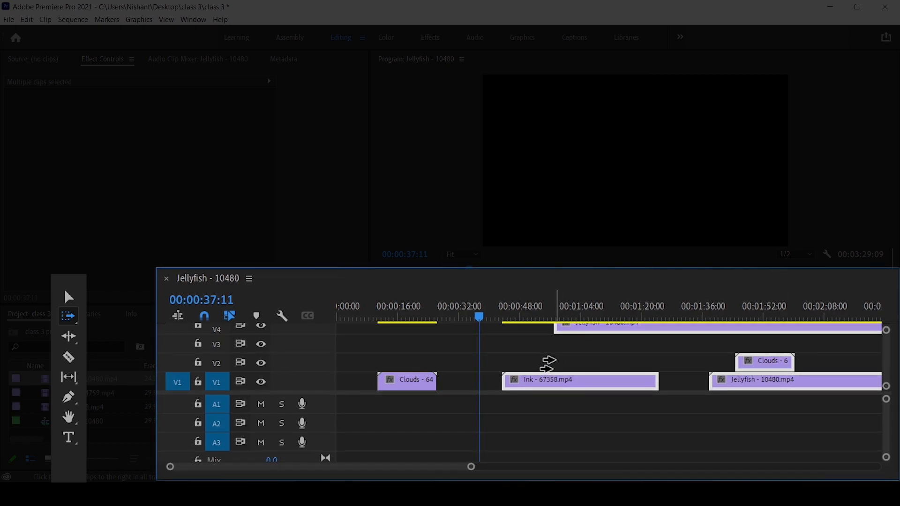
click(673, 364)
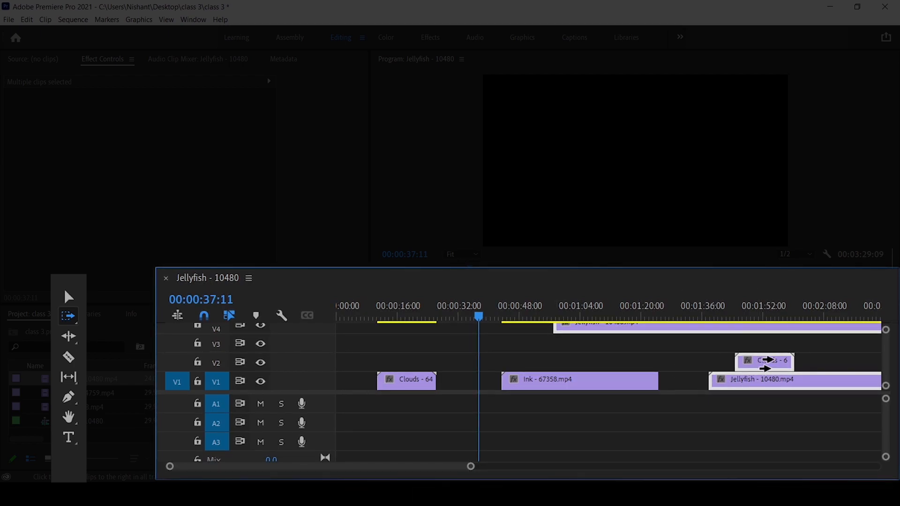
- Clear the selection and reselect all clips on every track forward from the gap after the Ink clip with Track Select Forward
click(66, 297)
click(673, 414)
click(68, 316)
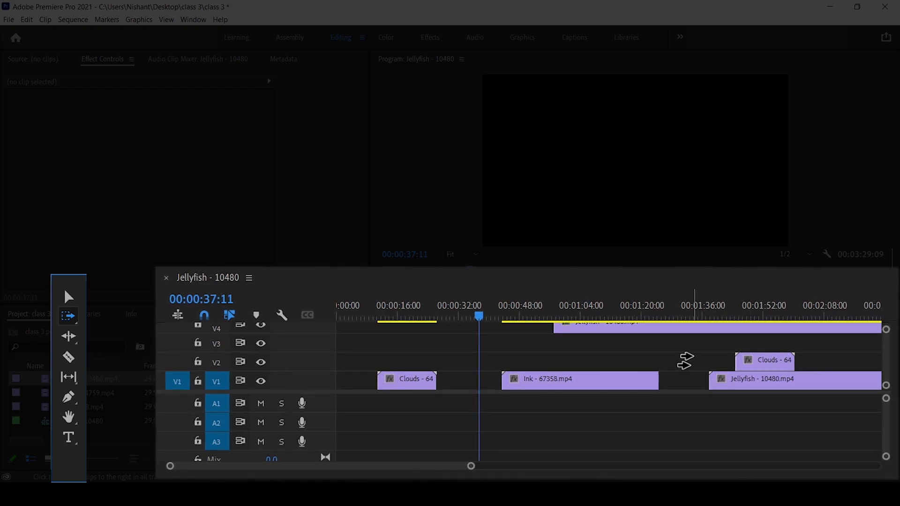
click(684, 361)
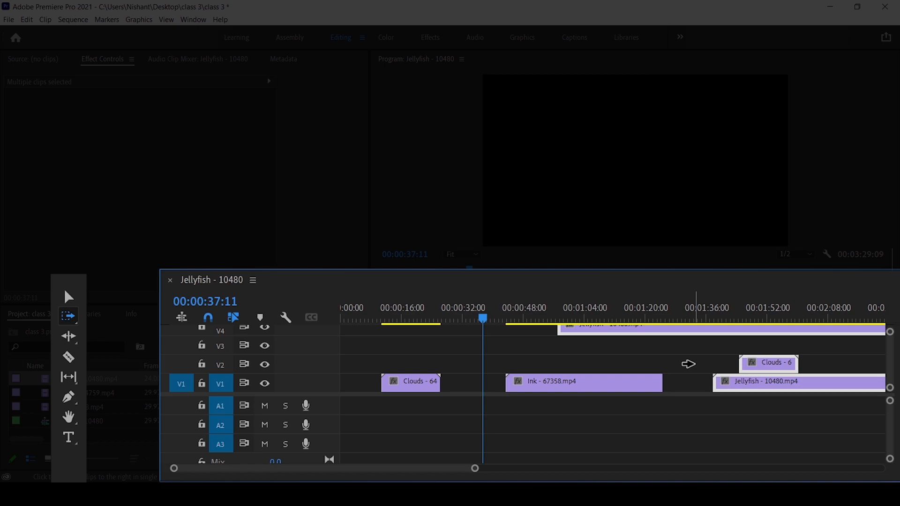
- Limit Track Select Forward to a single track, selecting only the V2 Clouds clip and then every clip on V1
shift+click(688, 364)
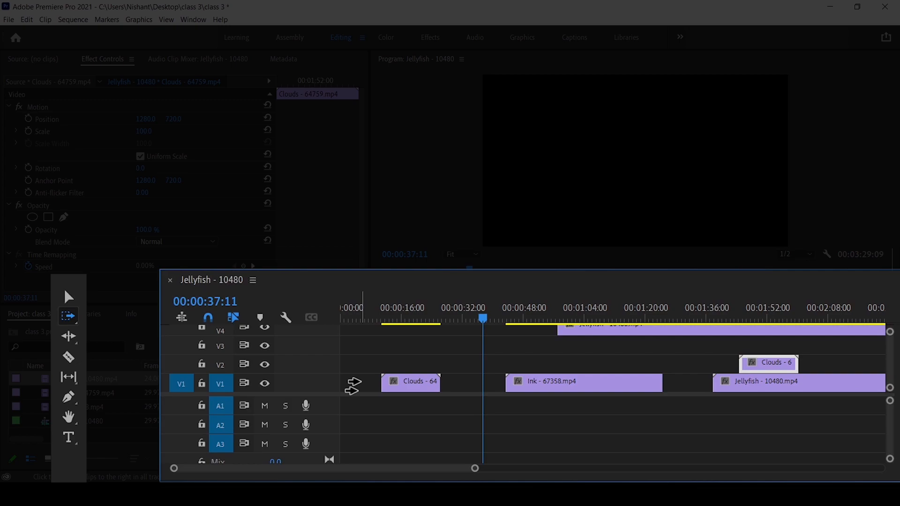
key(shift)
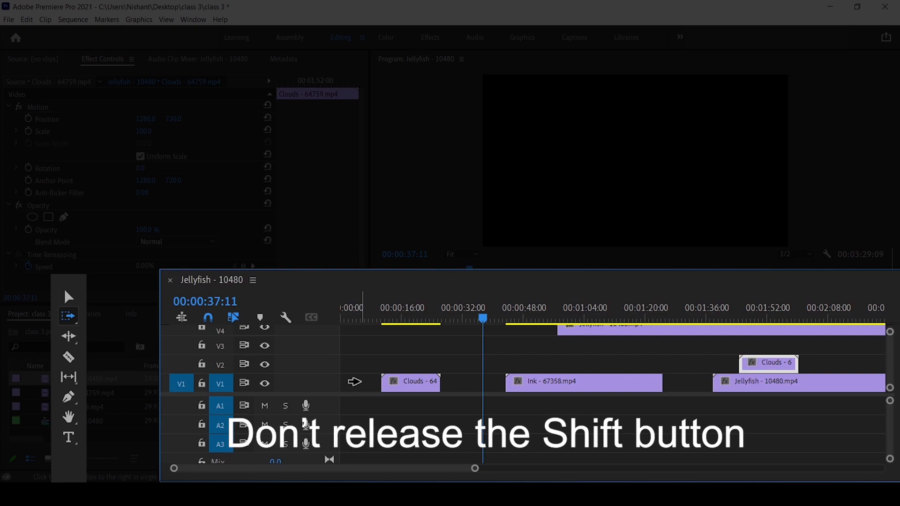
shift+click(354, 382)
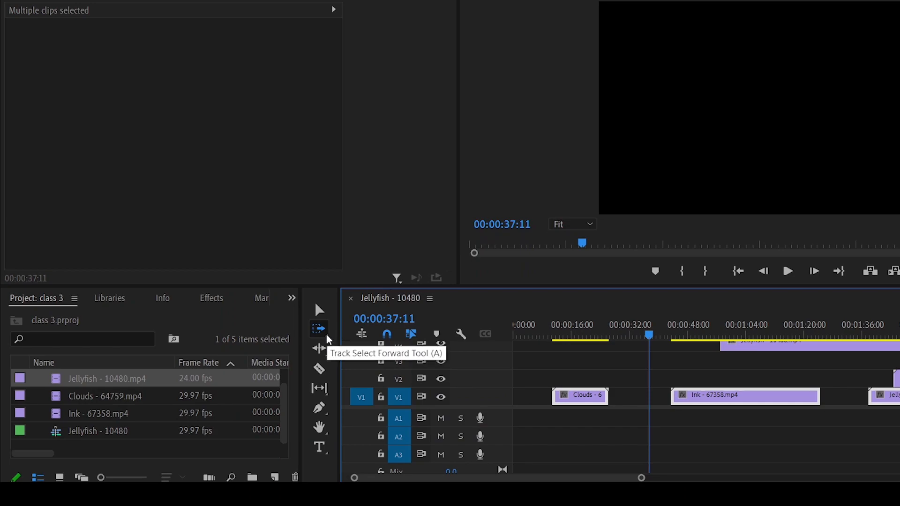
- Use the Track Select Backward tool near 00:02:08:00 to select clips on all tracks, and then only the V2 Clouds clip
click(327, 337)
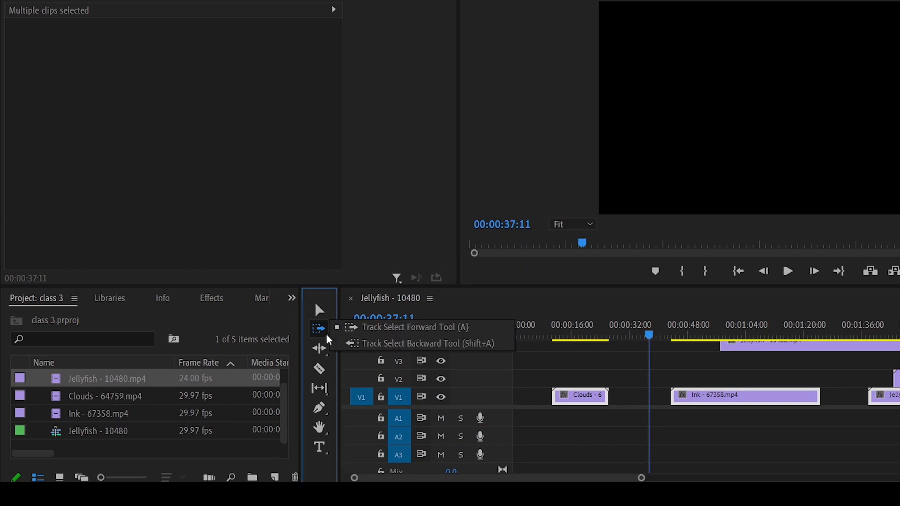
click(382, 346)
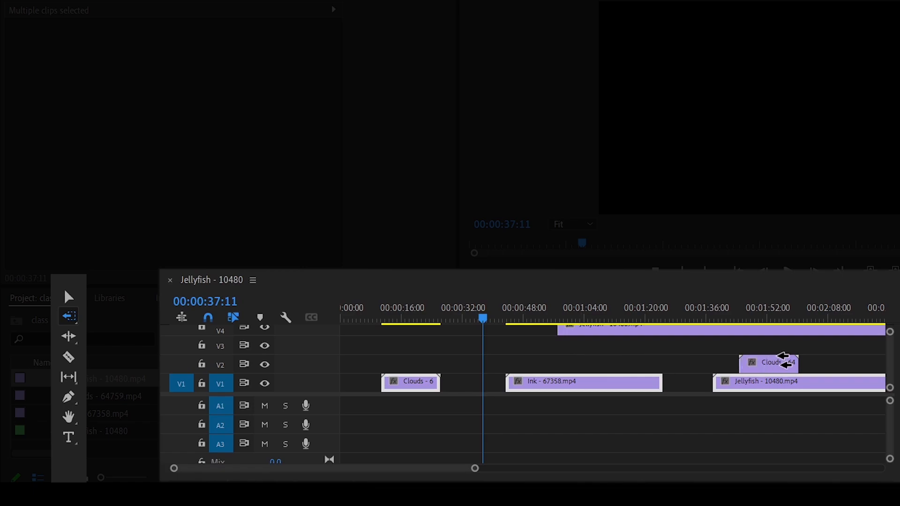
click(827, 354)
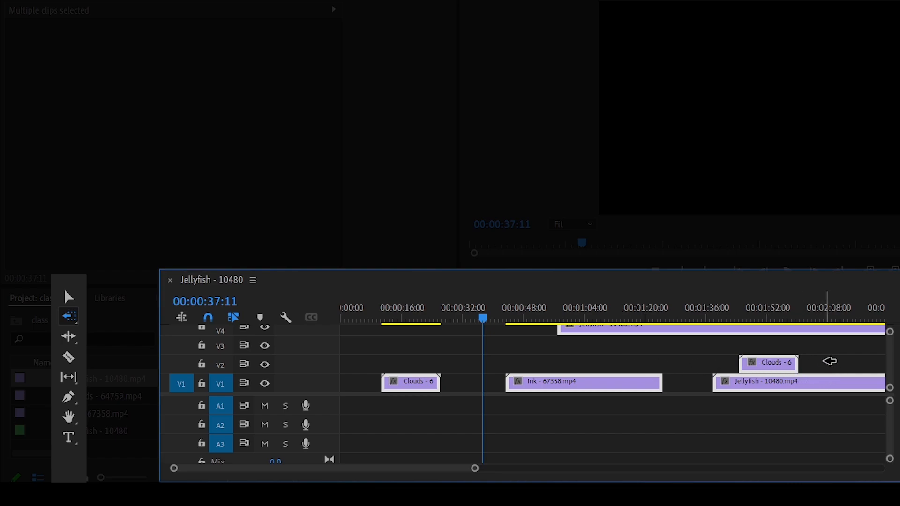
click(829, 361)
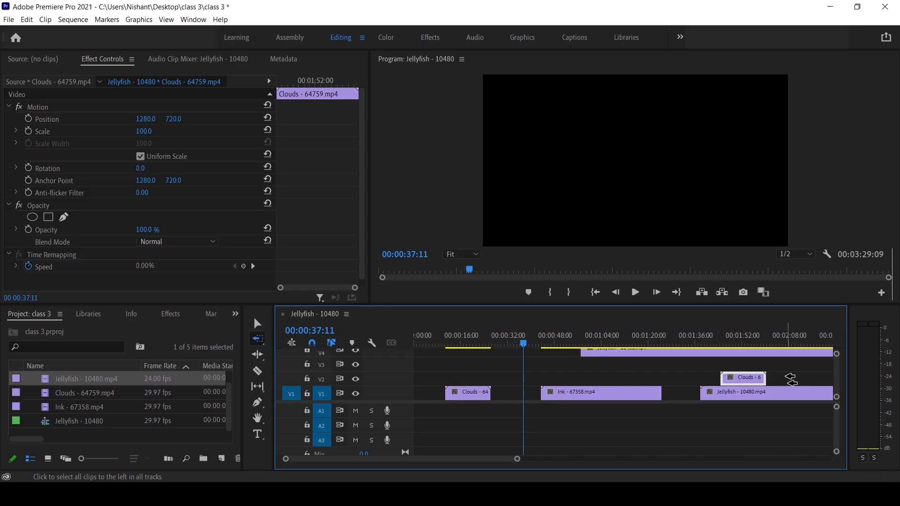
click(261, 340)
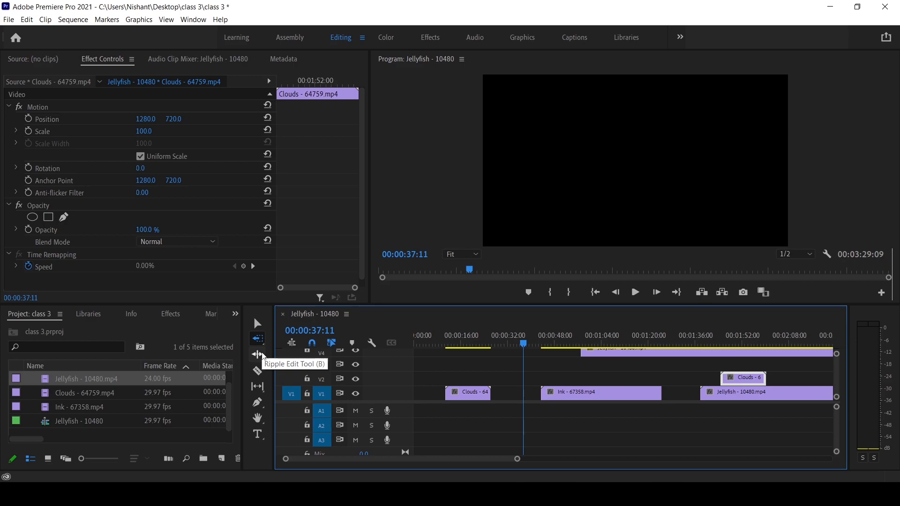
- Move the V1 Clouds and Ink clips earlier, with Clouds at the sequence start, and shorten the Ink clip at both ends
mouse_move(473, 460)
mouse_down()
mouse_move(481, 460)
mouse_move(472, 459)
mouse_up()
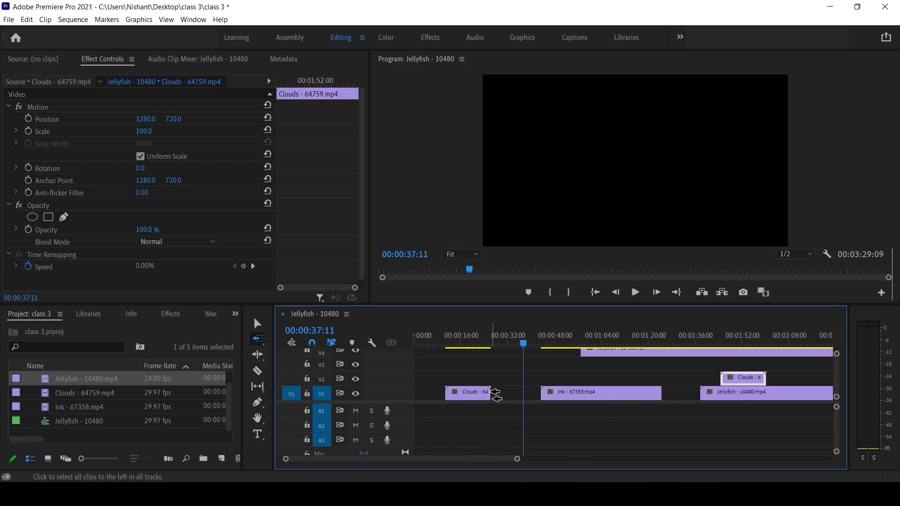
click(257, 324)
drag(462, 396, 431, 396)
drag(597, 399, 580, 398)
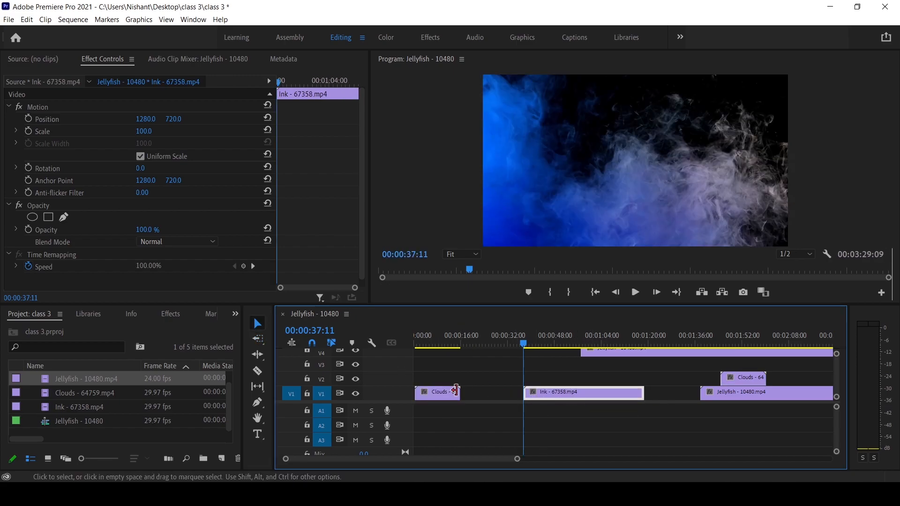
drag(525, 392, 550, 392)
drag(638, 392, 532, 394)
- Shorten the V4 Jellyfish clip and place it on V1 directly after the Ink clip, shifting the other Clouds and Jellyfish clips further along
mouse_move(637, 358)
mouse_down()
mouse_move(622, 365)
mouse_move(649, 364)
mouse_up()
drag(721, 366, 626, 352)
drag(802, 358, 744, 358)
drag(670, 354, 670, 370)
drag(723, 394, 796, 365)
mouse_move(682, 365)
mouse_down()
mouse_move(711, 387)
mouse_move(681, 393)
mouse_up()
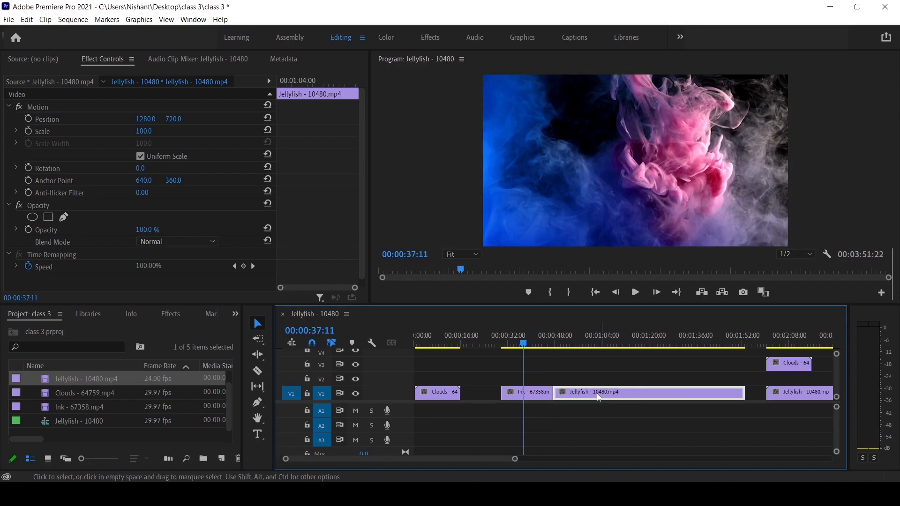
- Move the V1 Clouds clip up against the start of the Ink clip and place the playhead at 00:00:23:29
drag(440, 391, 480, 392)
mouse_move(525, 351)
mouse_down()
mouse_move(442, 348)
mouse_move(596, 358)
mouse_move(487, 365)
mouse_up()
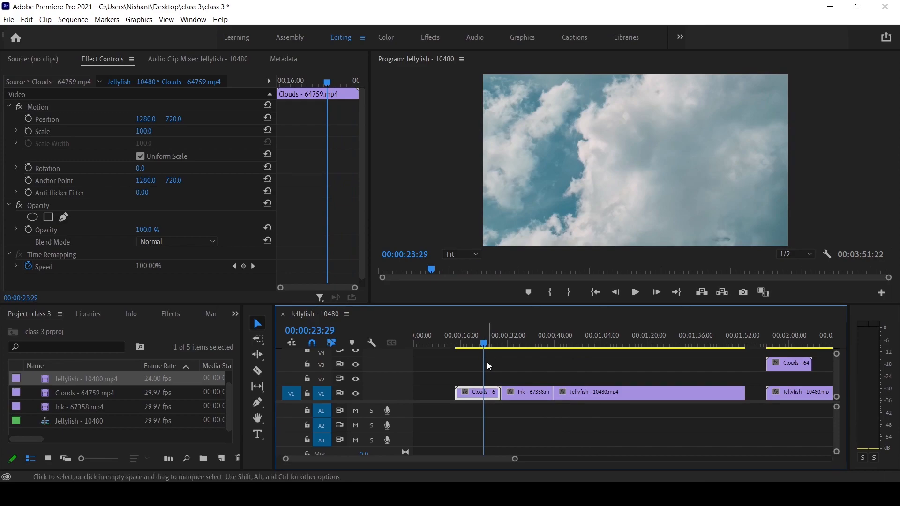
click(259, 356)
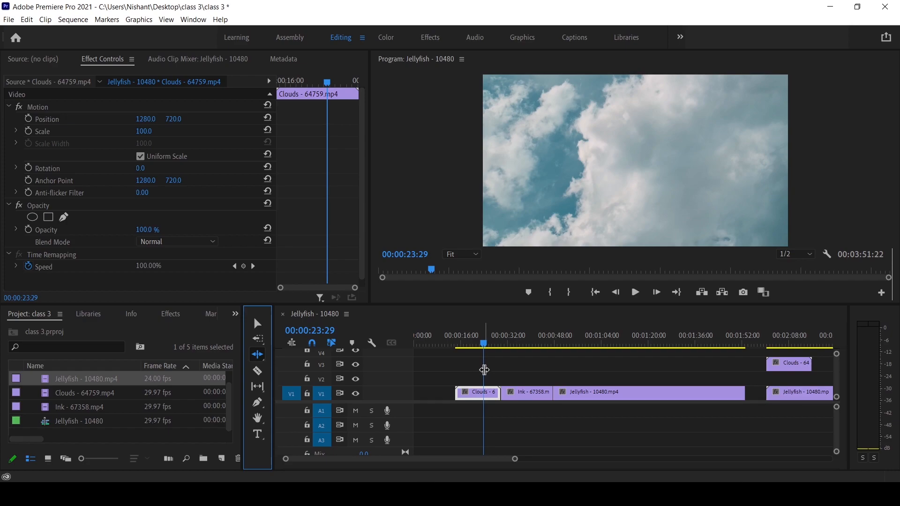
- Trim the end of the V1 Clouds clip back to the playhead with the Selection tool and delete the gap before the Ink clip
click(256, 323)
mouse_move(472, 398)
mouse_down()
mouse_move(465, 393)
mouse_move(498, 396)
mouse_move(483, 396)
mouse_up()
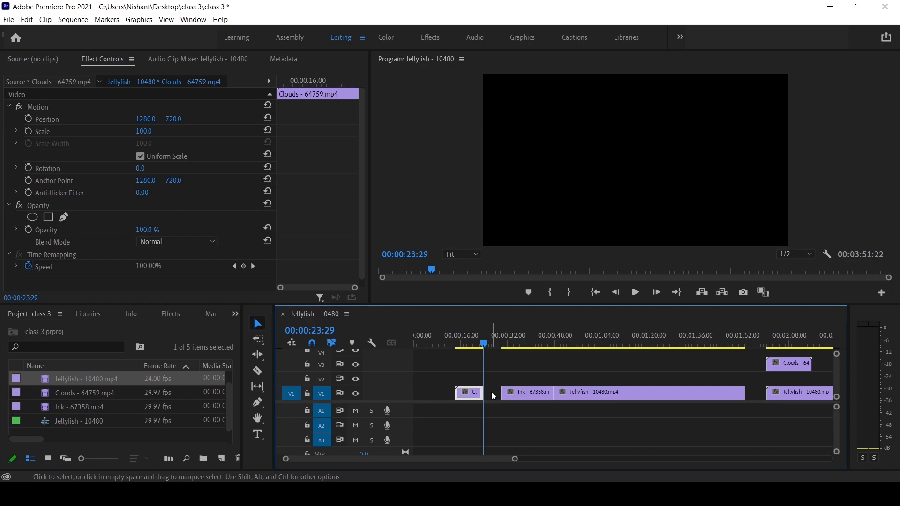
click(492, 396)
key(Delete)
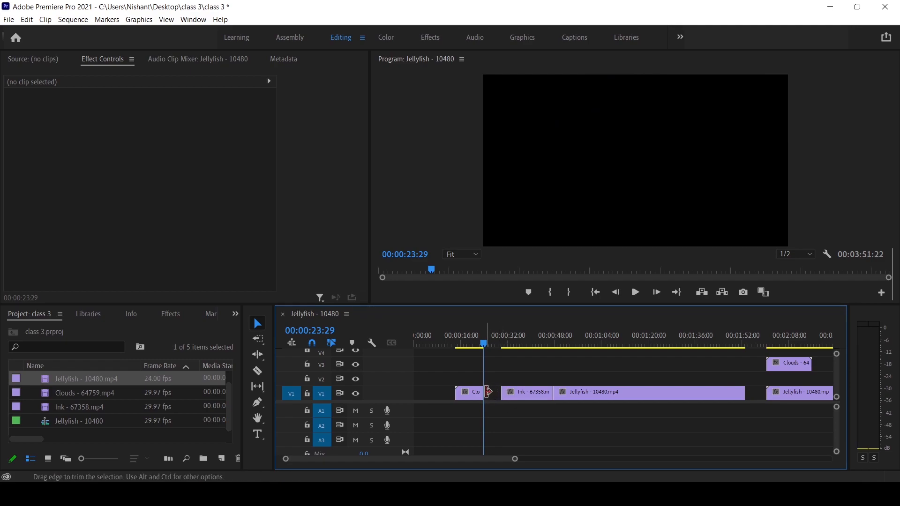
- Undo and redo the last timeline edit, and look up the Undo and Redo commands with their shortcuts
key(ctrl+z)
key(ctrl+shift+z)
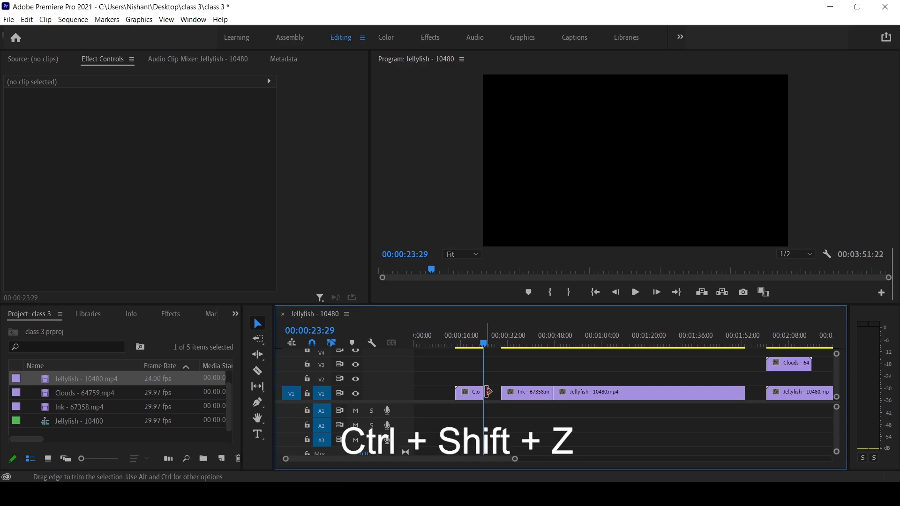
click(13, 21)
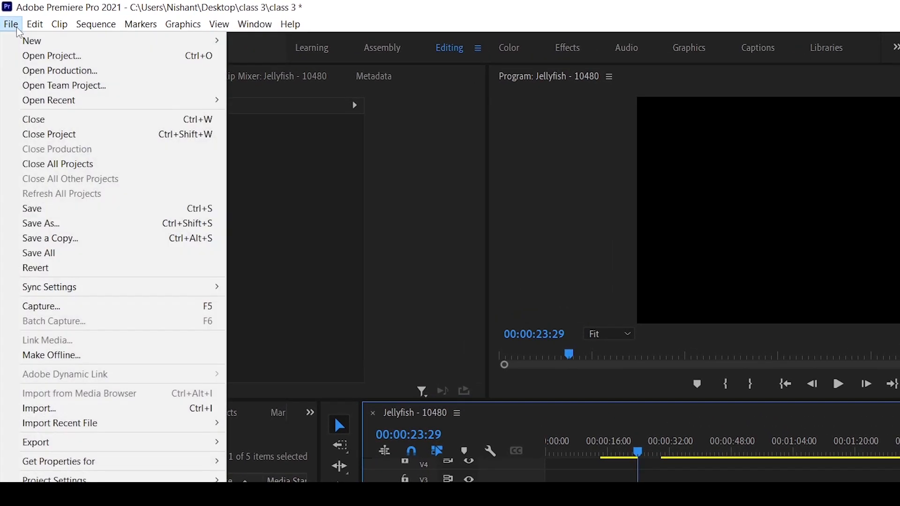
mouse_move(38, 28)
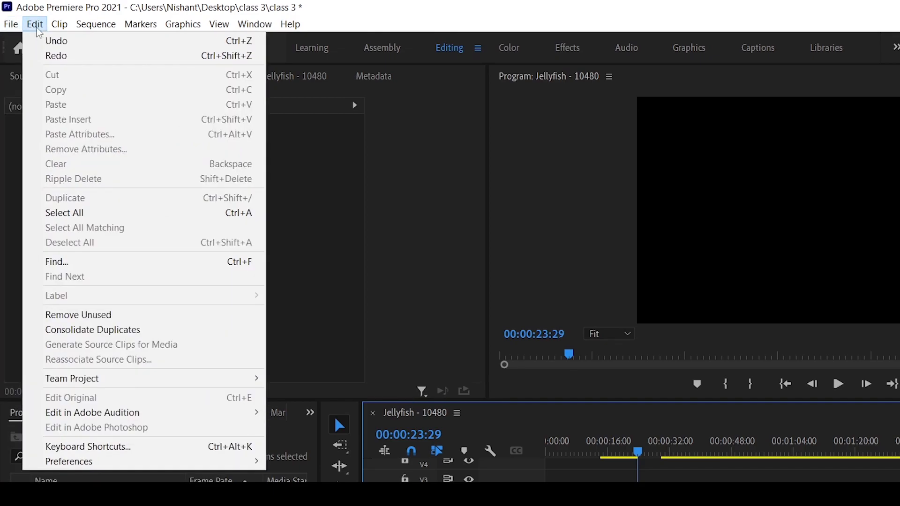
click(470, 408)
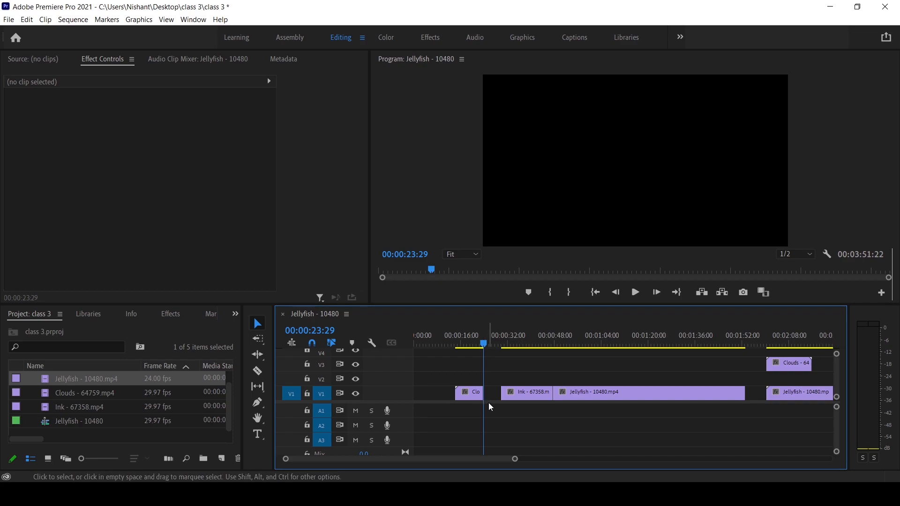
- Delete the gap between the Clouds and Ink clips on V1, check the cut at the playhead, and undo the deletion
mouse_move(482, 396)
mouse_down()
mouse_move(496, 394)
mouse_move(483, 394)
mouse_up()
click(492, 396)
key(Delete)
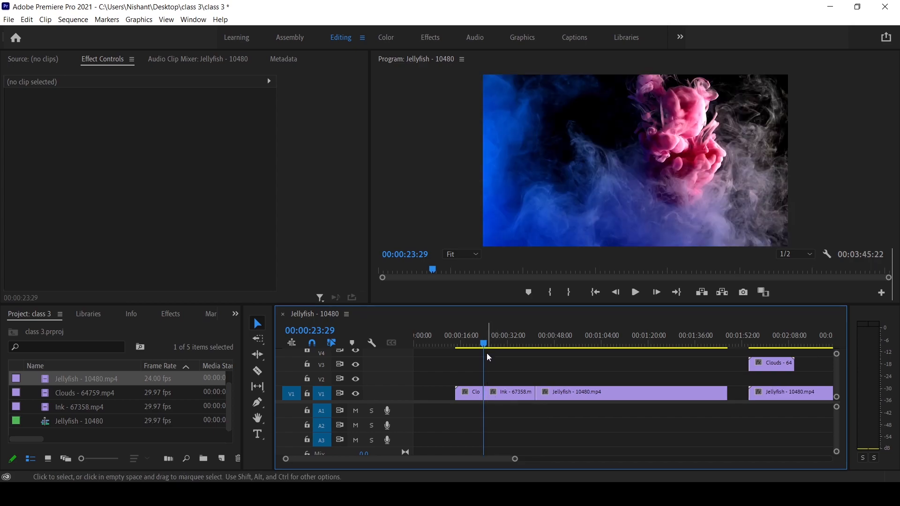
mouse_move(484, 346)
mouse_down()
mouse_move(464, 345)
mouse_move(484, 354)
mouse_up()
key(ctrl+z)
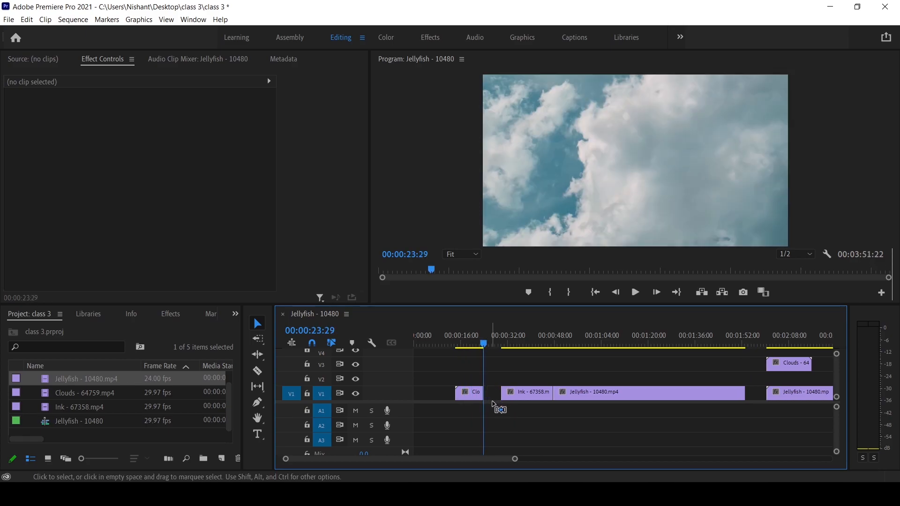
- Ripple-trim the end of the V1 Clouds clip back to the playhead at 00:00:23:29 with the Ripple Edit tool, and undo the edit
click(258, 356)
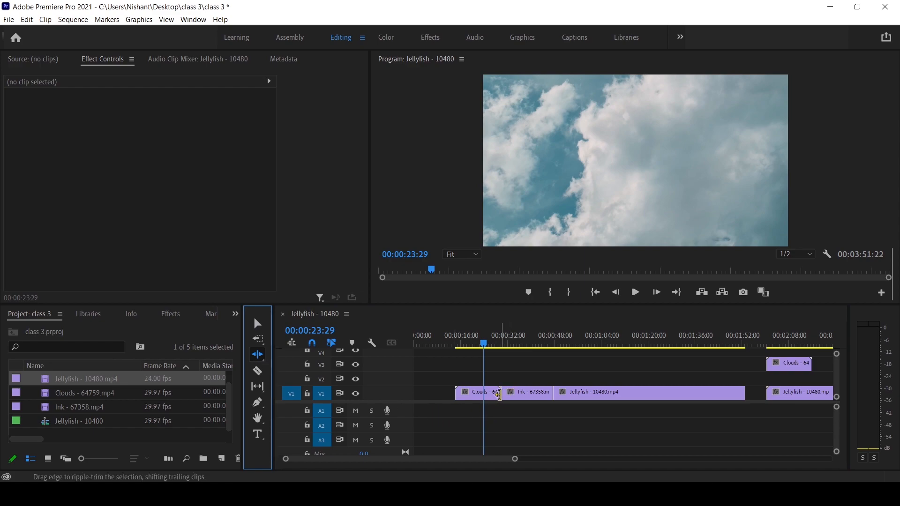
click(498, 395)
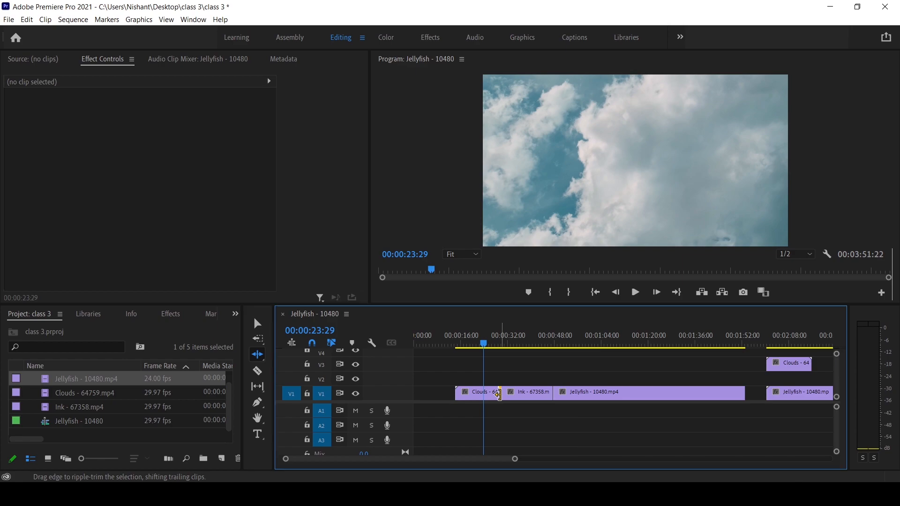
drag(498, 395, 484, 395)
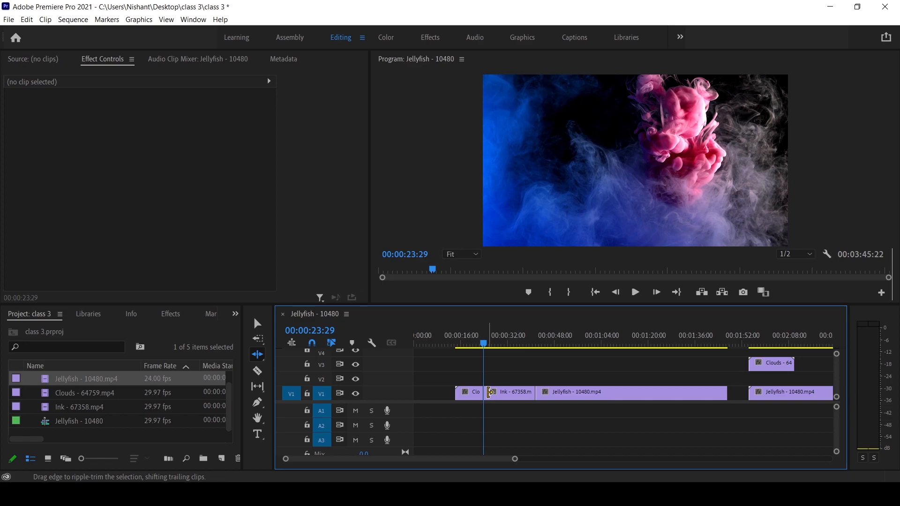
key(ctrl+z)
key(ctrl+z)
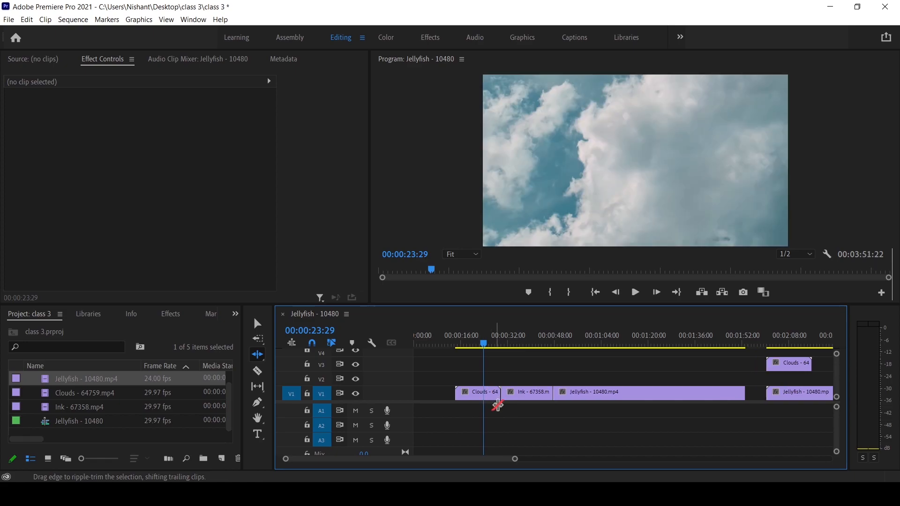
- Select the V1 Clouds clip and trim its end back six seconds to the playhead with the Selection tool
click(257, 323)
mouse_move(444, 399)
mouse_down()
mouse_move(495, 399)
mouse_move(485, 399)
mouse_up()
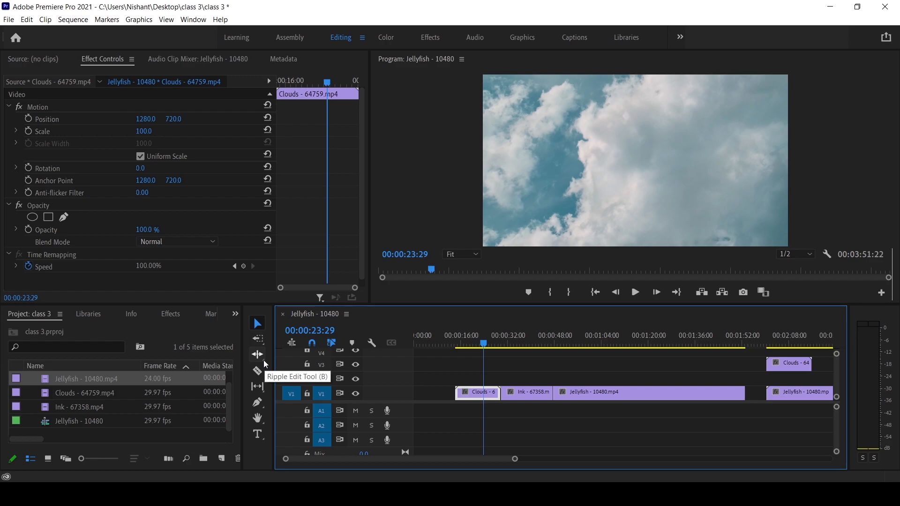
click(264, 363)
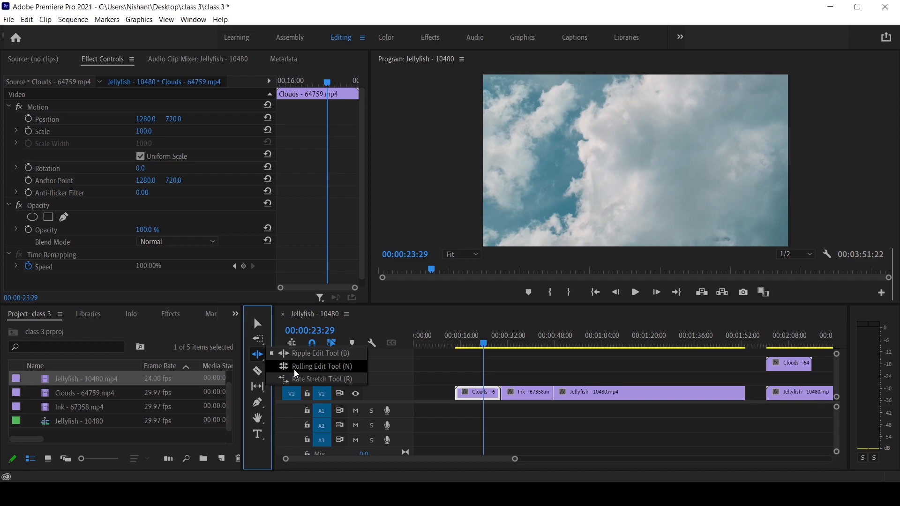
click(295, 371)
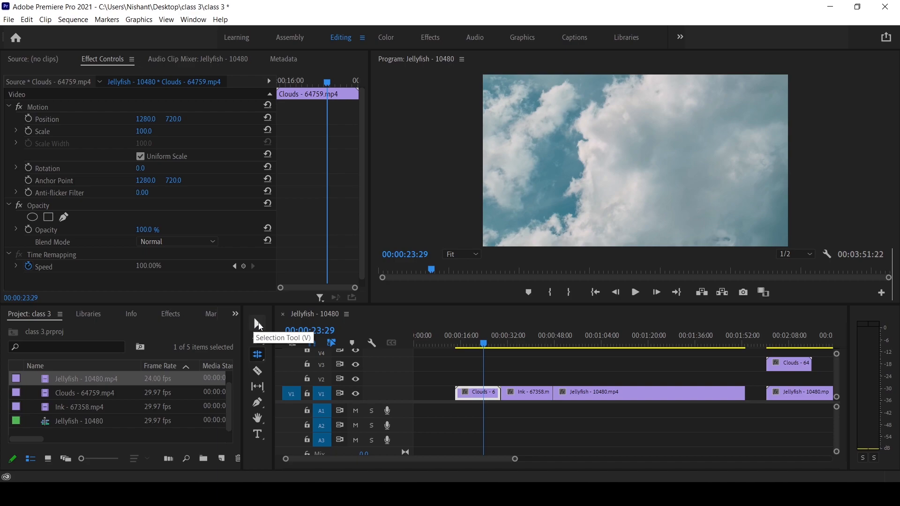
click(259, 325)
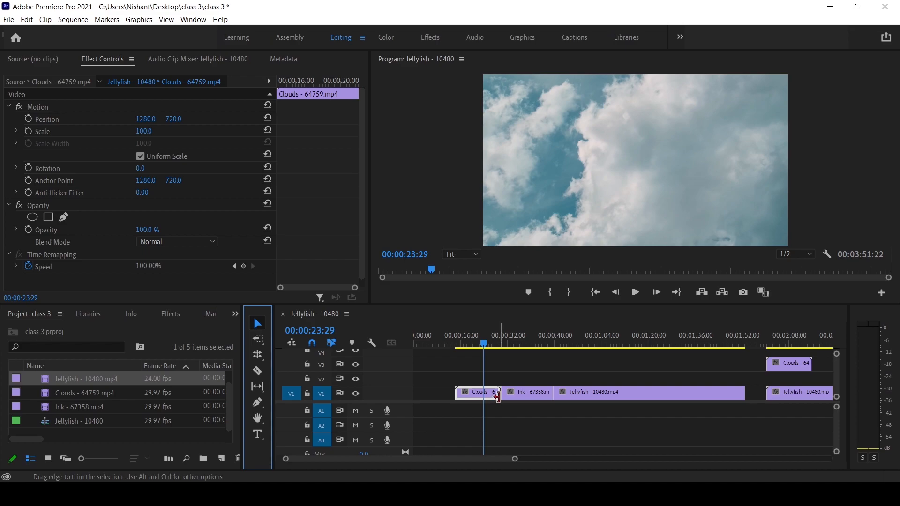
drag(497, 397, 483, 395)
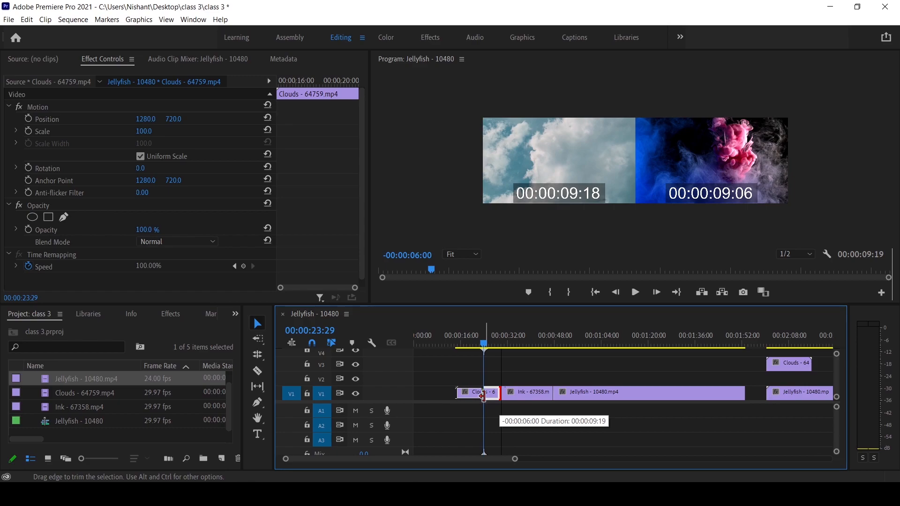
drag(483, 396, 483, 396)
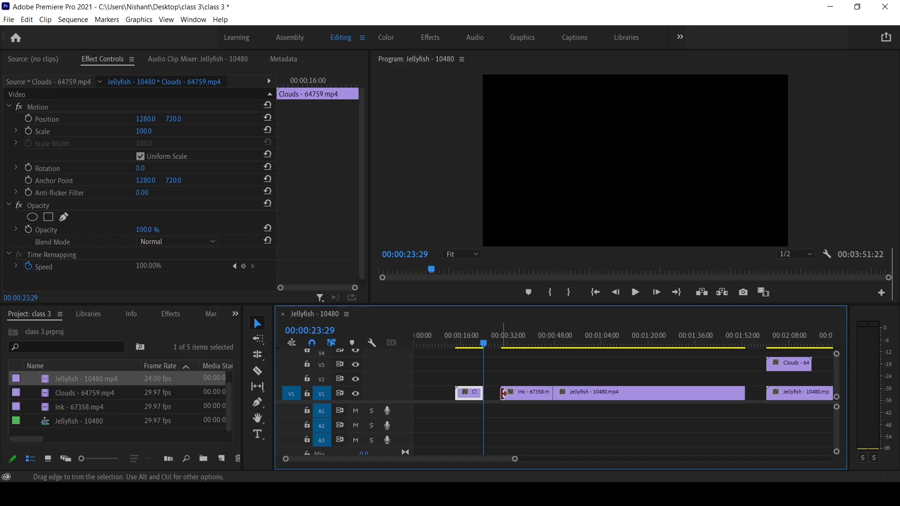
- Extend the start of the Ink clip back to the playhead to fill the gap, and undo both trims
click(503, 394)
drag(503, 394, 490, 394)
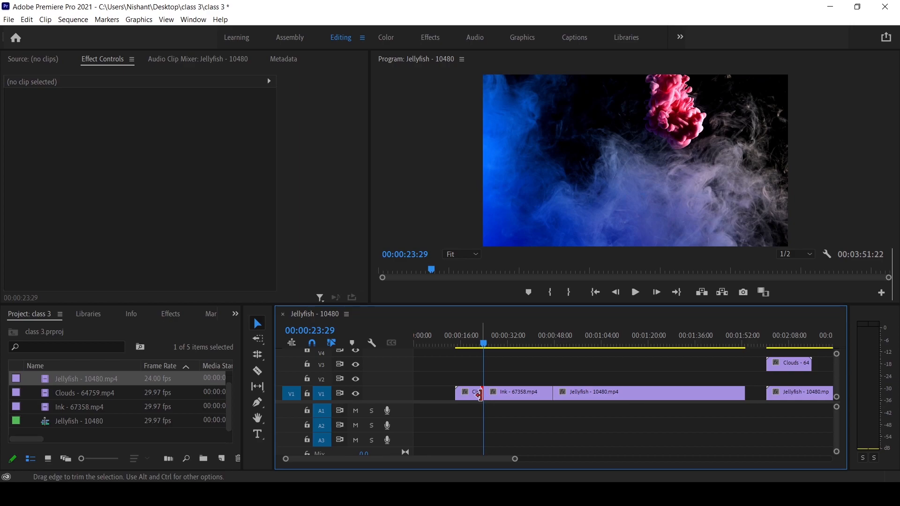
mouse_move(507, 399)
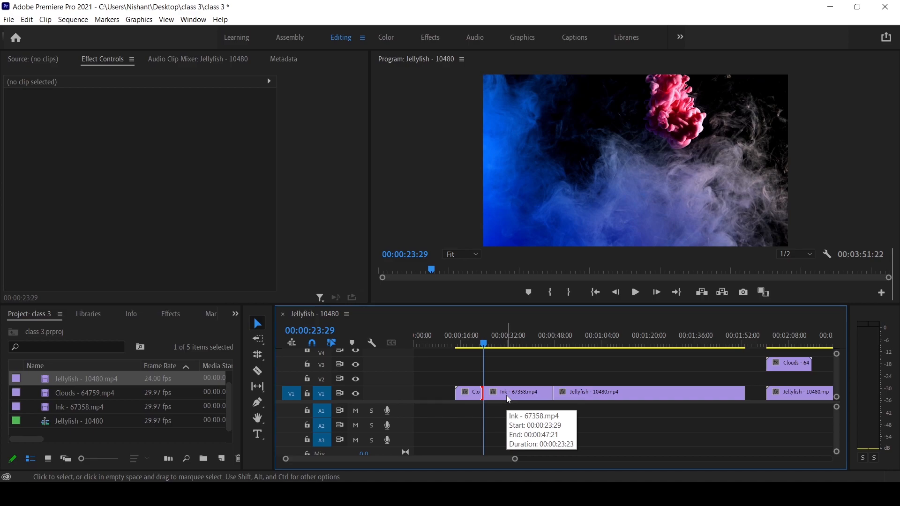
key(ctrl+z)
key(ctrl+z)
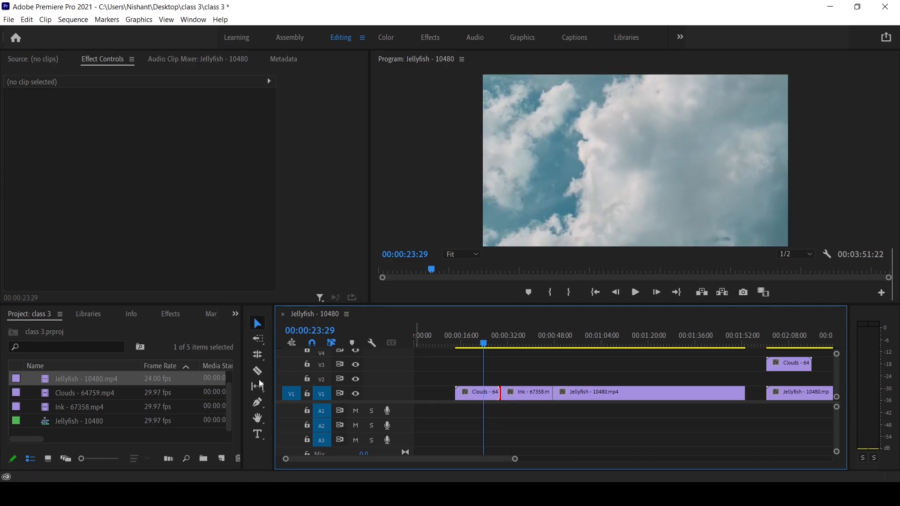
- Roll the cut between the V1 Clouds and Ink clips back six seconds to 00:00:23:29 with the Rolling Edit tool
click(262, 358)
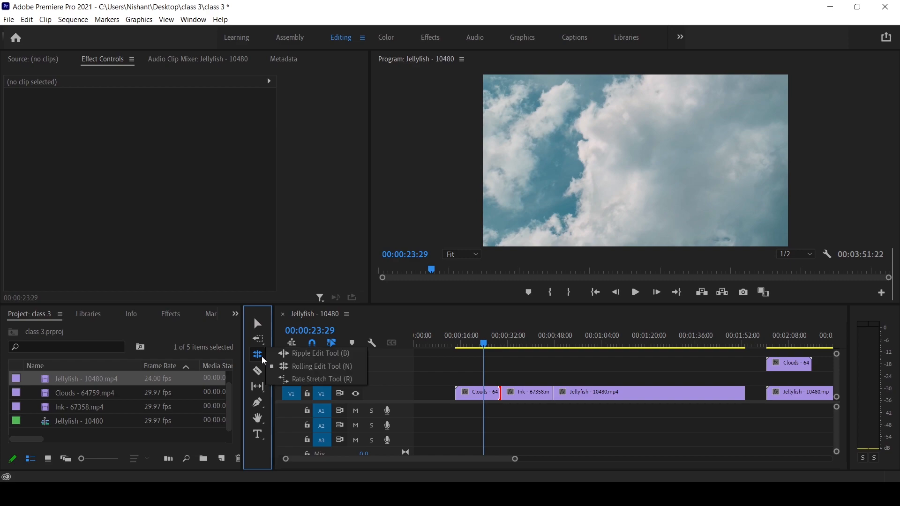
click(301, 368)
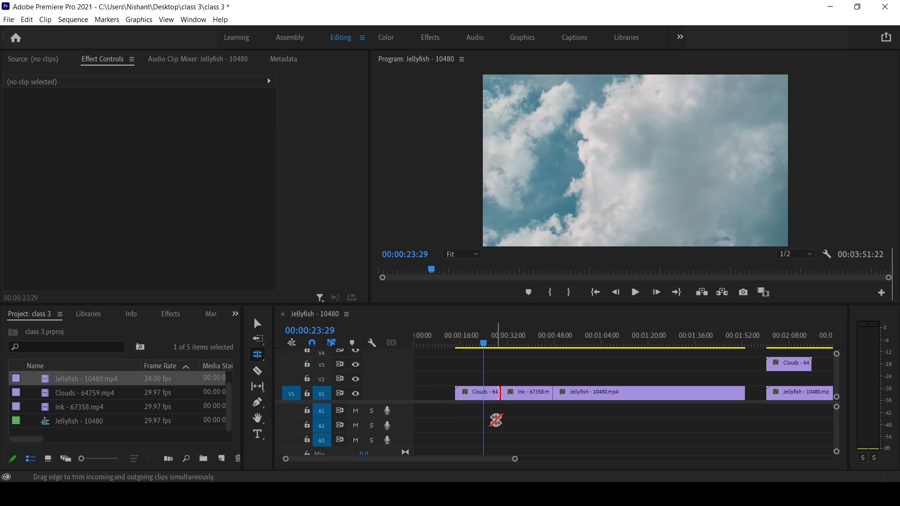
click(499, 392)
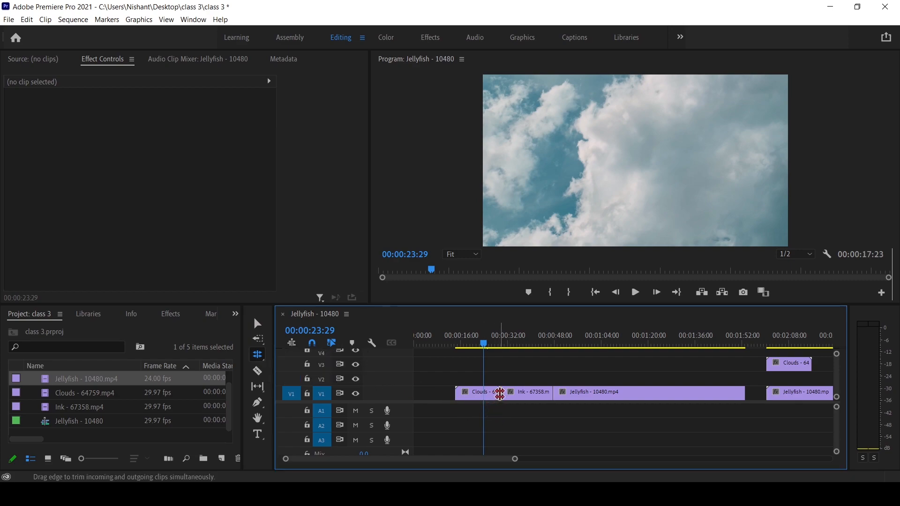
drag(499, 393, 496, 392)
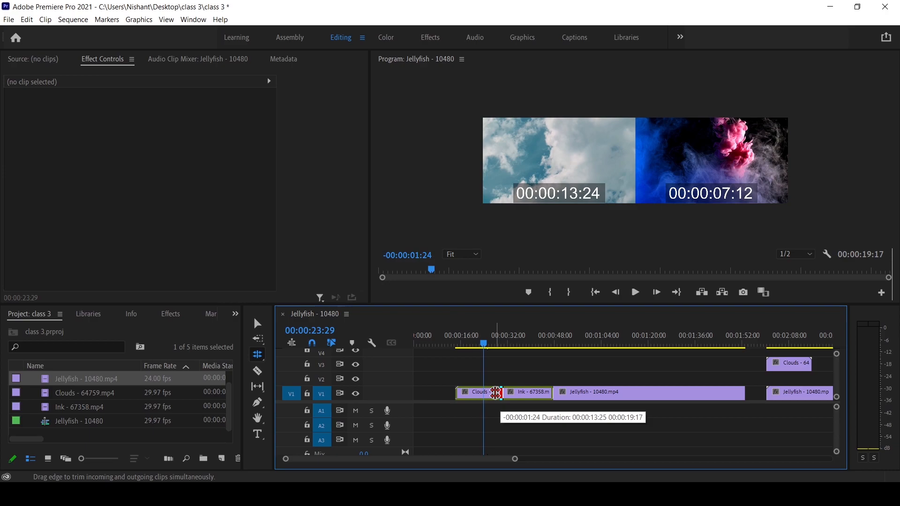
drag(496, 393, 485, 393)
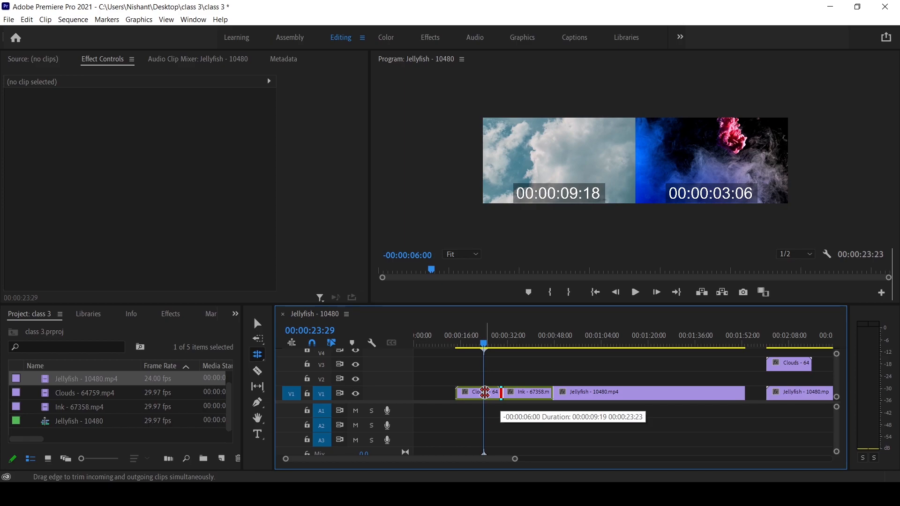
drag(485, 393, 485, 392)
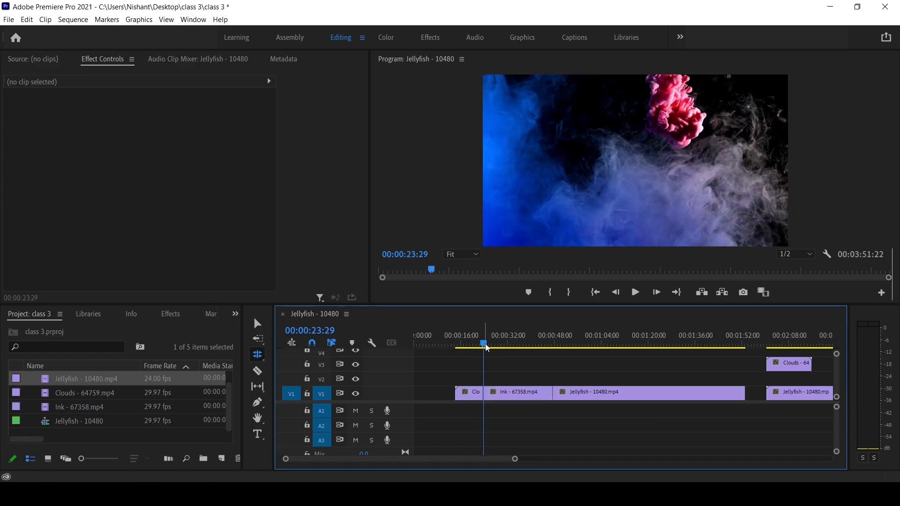
- Play the sequence across the cut between the Clouds and Ink clips from just before it, and stop playback
drag(485, 347, 474, 347)
click(634, 292)
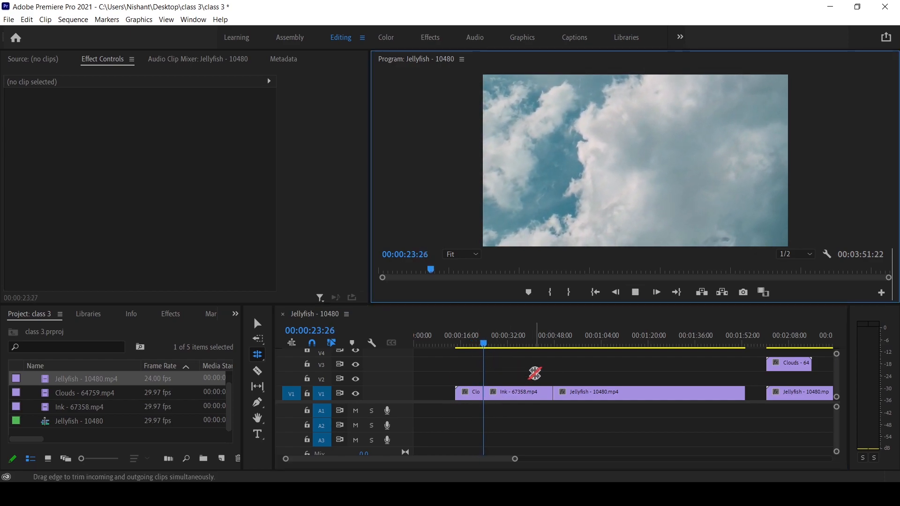
click(635, 293)
- Roll the cut between the V1 Clouds and Ink clips forward six seconds with the Rolling Edit tool
drag(484, 393, 509, 392)
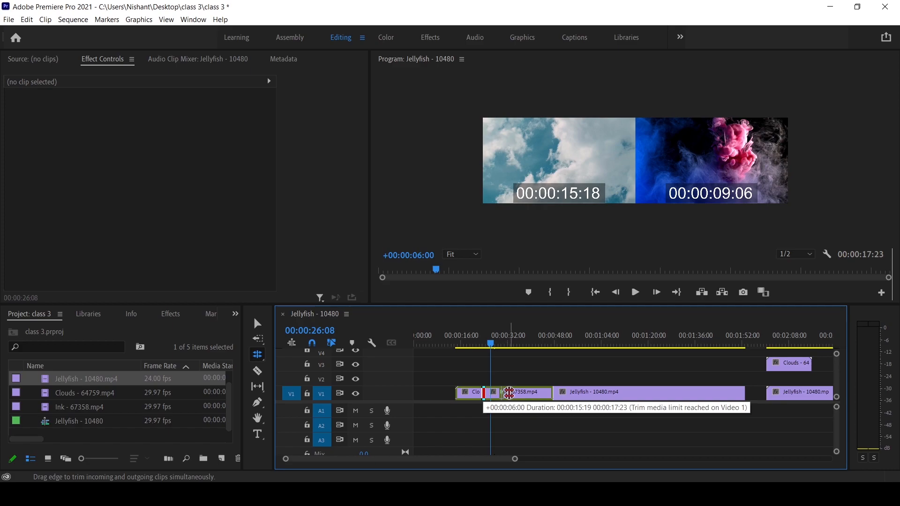
drag(509, 393, 502, 393)
drag(500, 393, 500, 392)
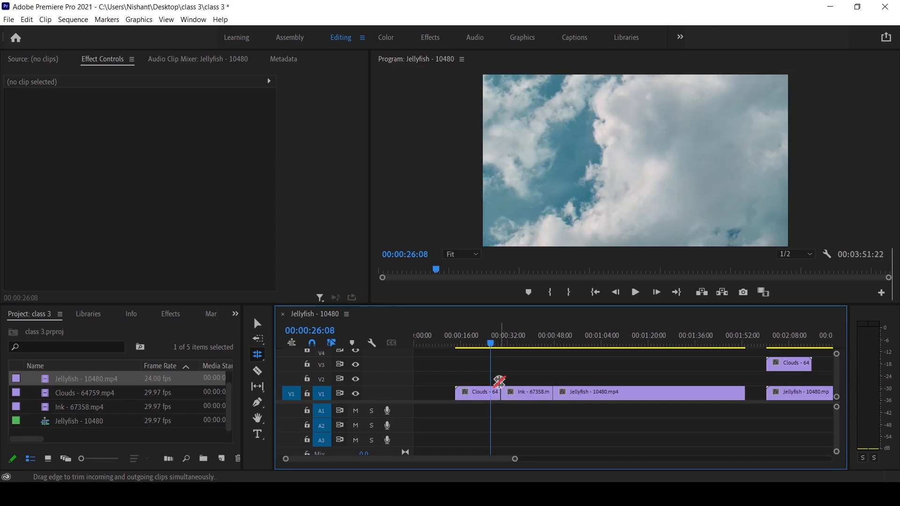
- Play the sequence from just before the rolled Clouds–Ink cut on V1 into the Ink clip, and stop playback
click(484, 345)
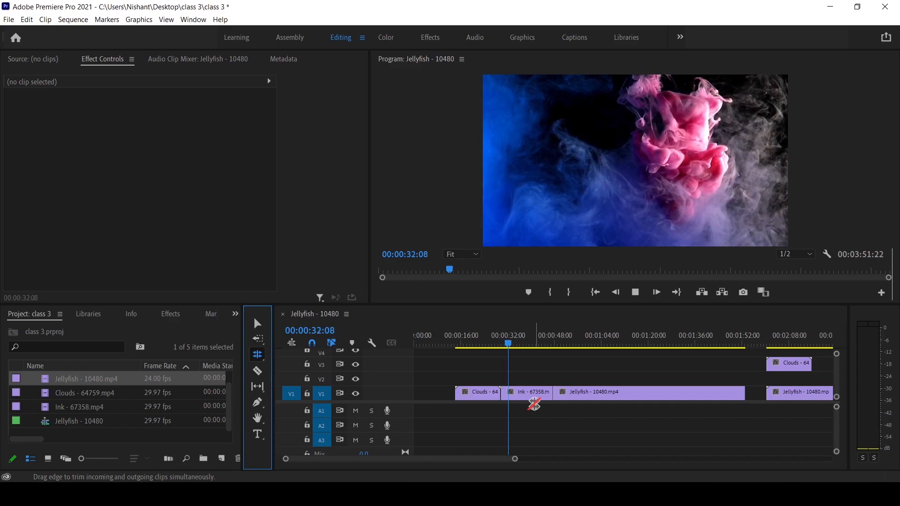
click(638, 292)
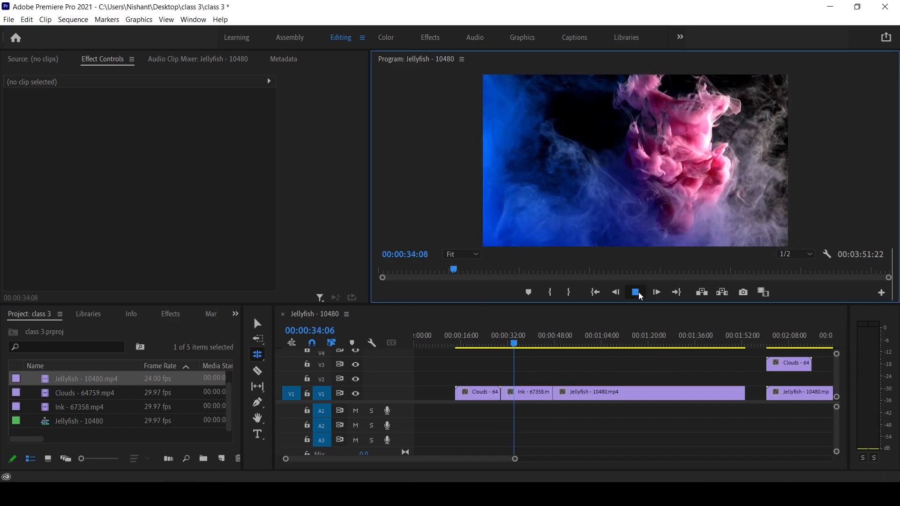
- Activate the Rate Stretch tool and play the V1 Jellyfish clip from 00:00:55:04, stopping at 00:00:59:10
click(260, 358)
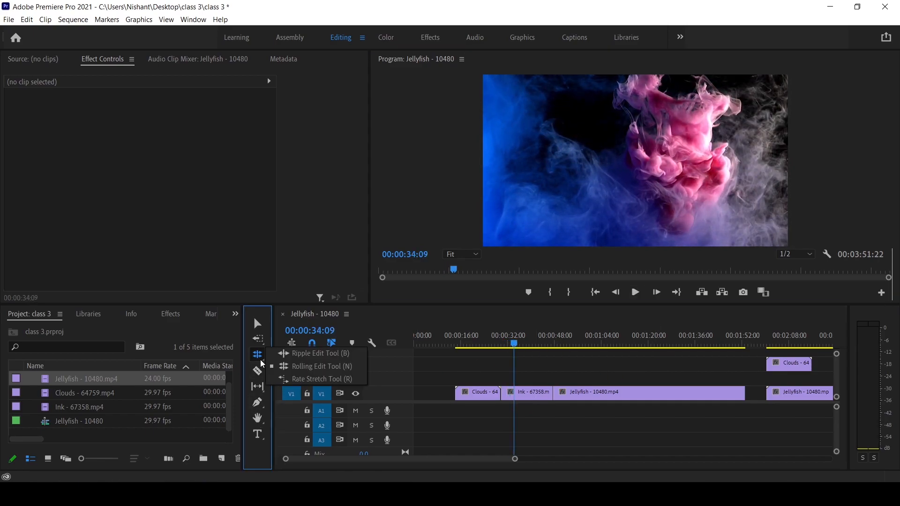
click(312, 379)
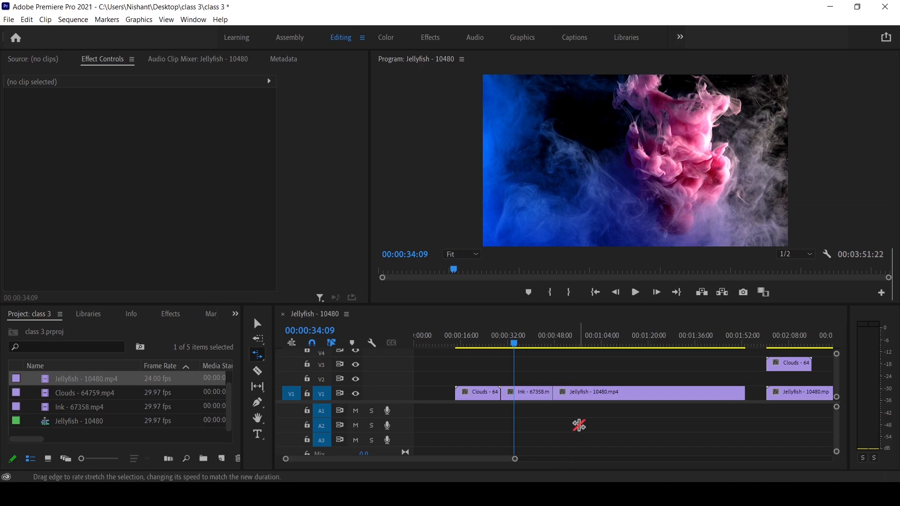
drag(516, 343, 578, 346)
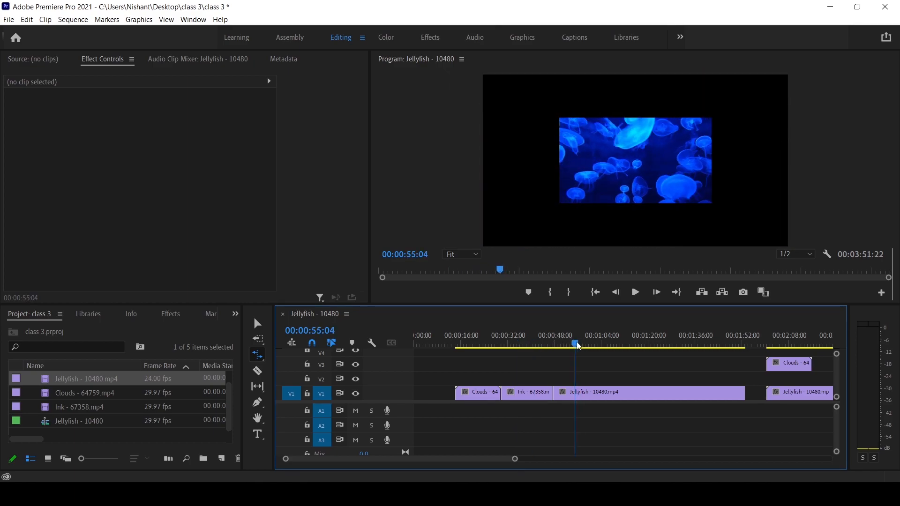
click(634, 293)
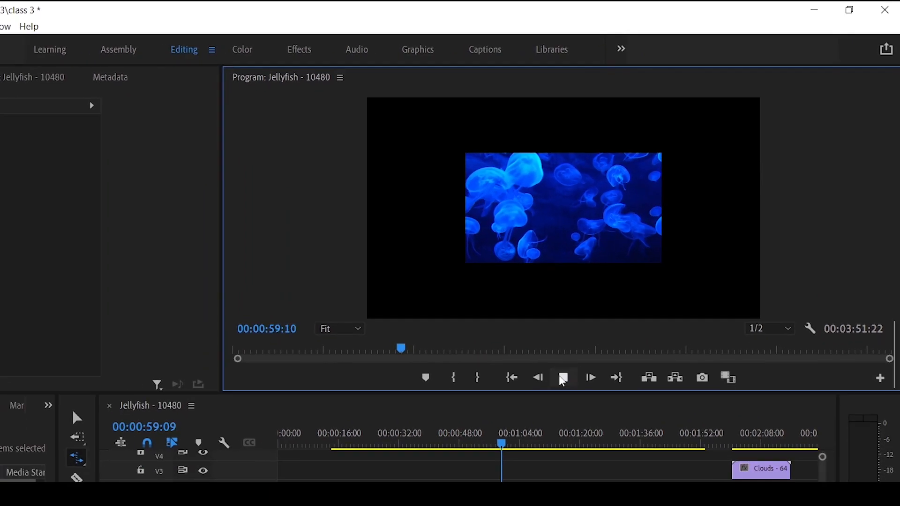
click(563, 379)
- Open the speed and duration settings of the V1 Jellyfish clip to check its speed, and close them without changes
click(615, 394)
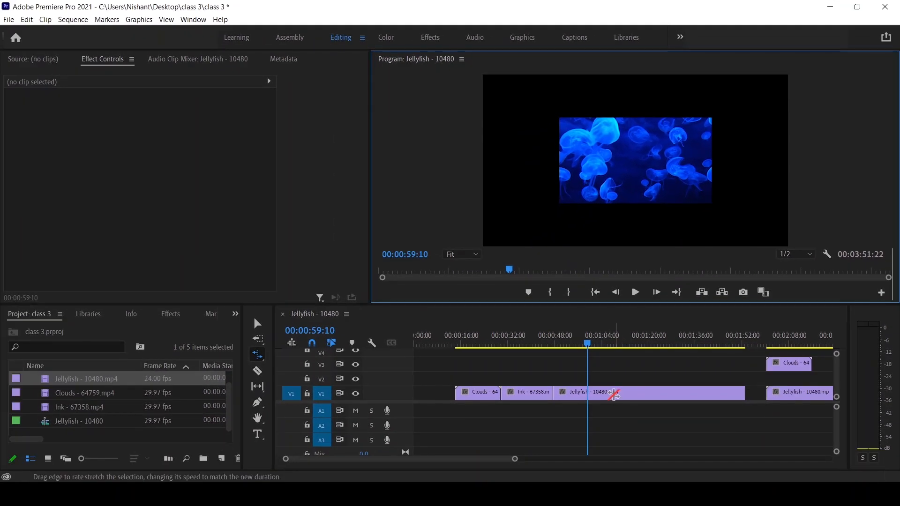
right_click(614, 395)
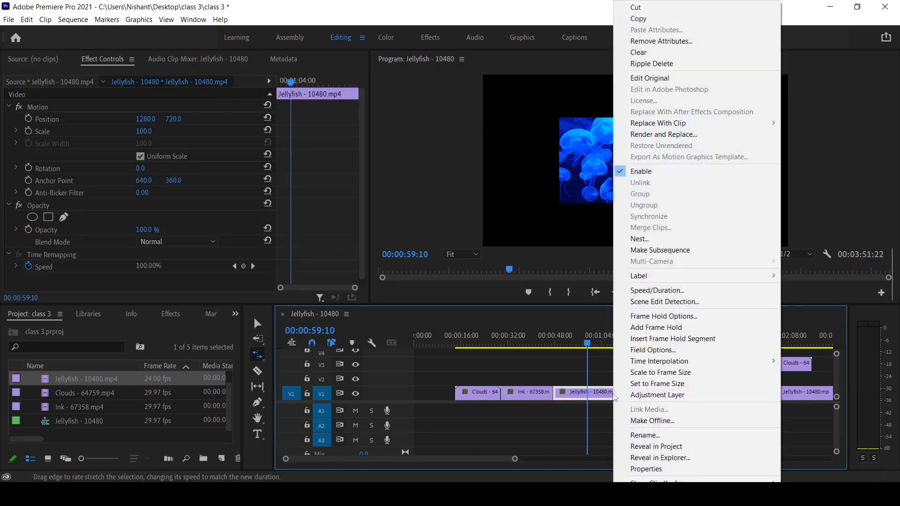
click(655, 290)
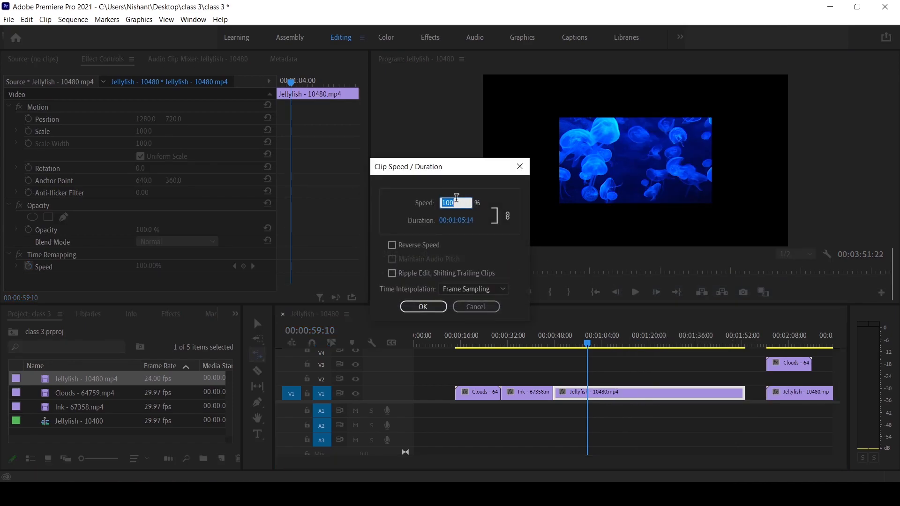
click(519, 166)
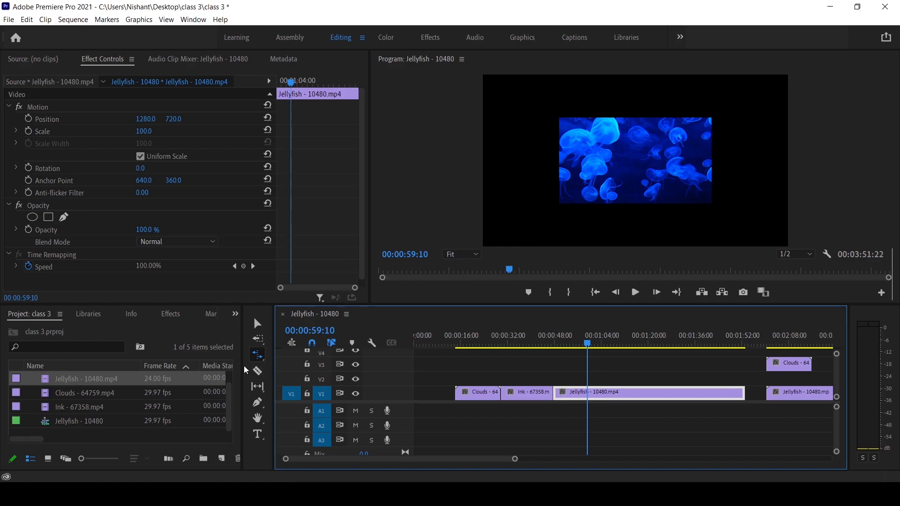
- Rate-stretch the end of the V1 Jellyfish clip back to the playhead at 00:00:59:10
click(257, 355)
click(309, 380)
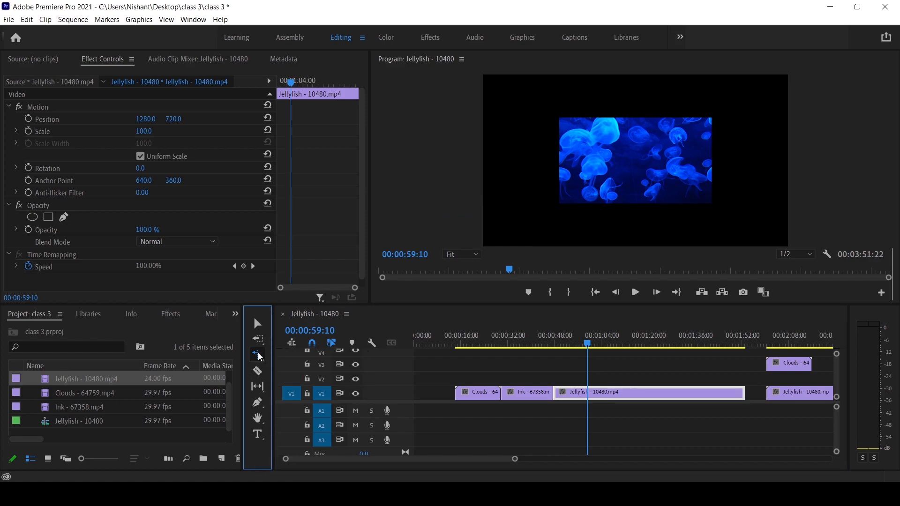
click(744, 394)
drag(744, 394, 585, 394)
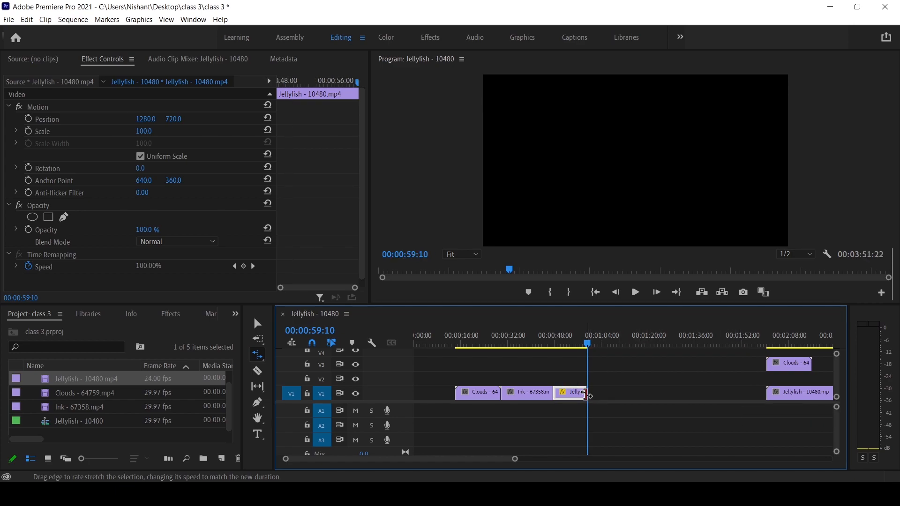
- Play the rate-stretched Jellyfish clip from its start at 00:00:47:29, and check its speed and duration settings
click(586, 346)
mouse_move(566, 352)
mouse_down()
mouse_move(550, 357)
mouse_move(555, 349)
mouse_up()
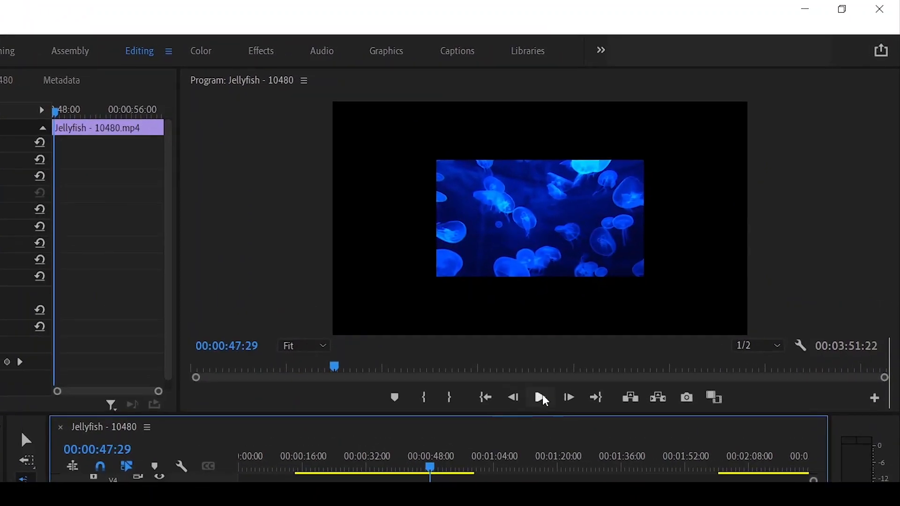
click(542, 396)
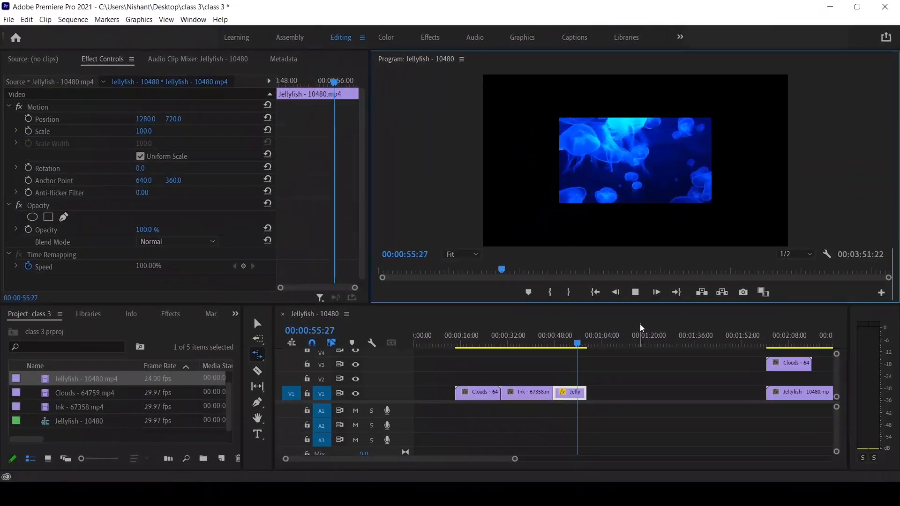
click(634, 294)
right_click(573, 393)
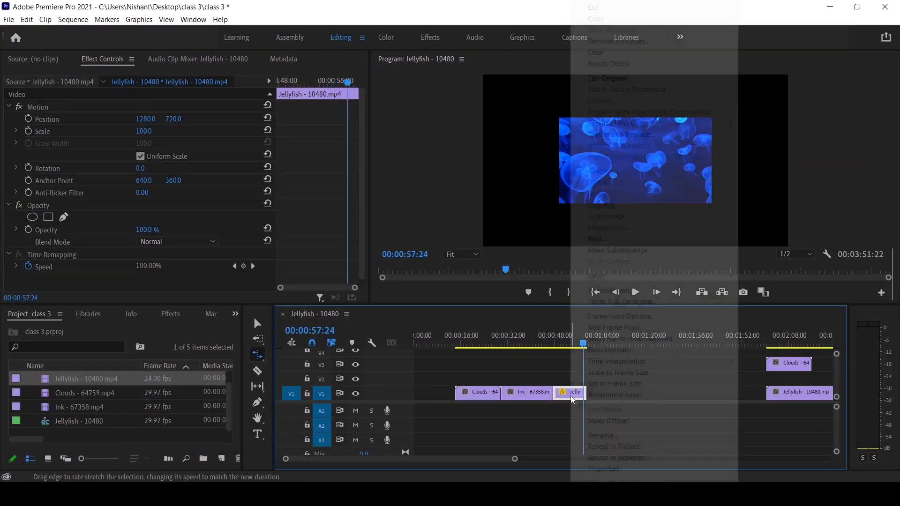
click(613, 290)
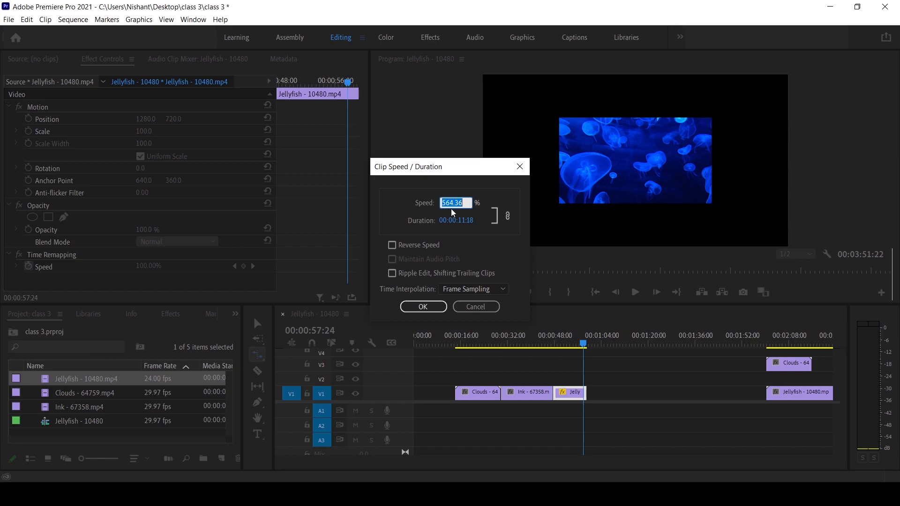
click(519, 166)
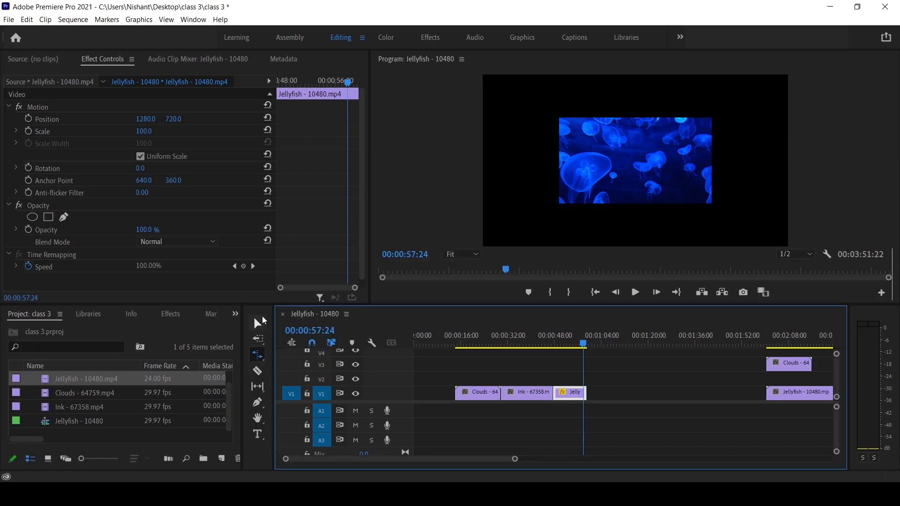
- Undo the rate stretch of the Jellyfish clip and the last roll of the Clouds–Ink cut
key(ctrl+z)
key(ctrl+z)
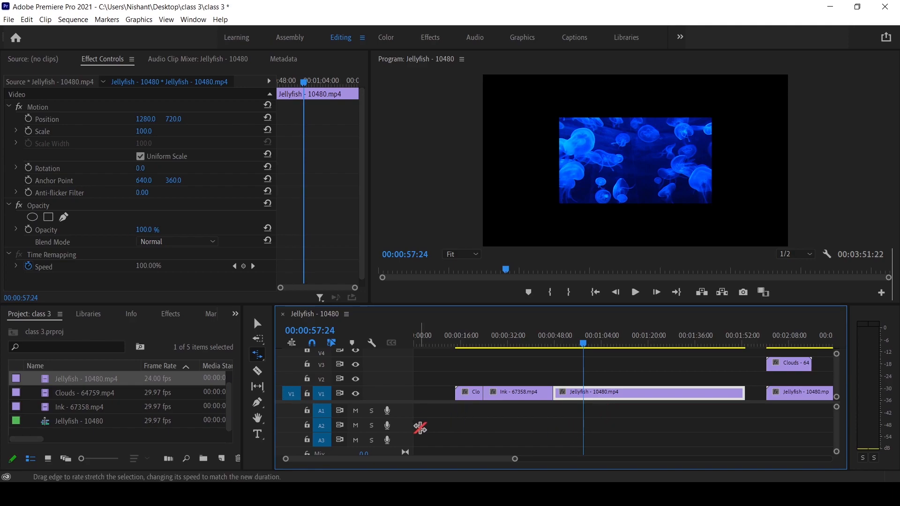
- Split the V1 Jellyfish clip at 00:01:28:21 with the Razor tool
click(259, 371)
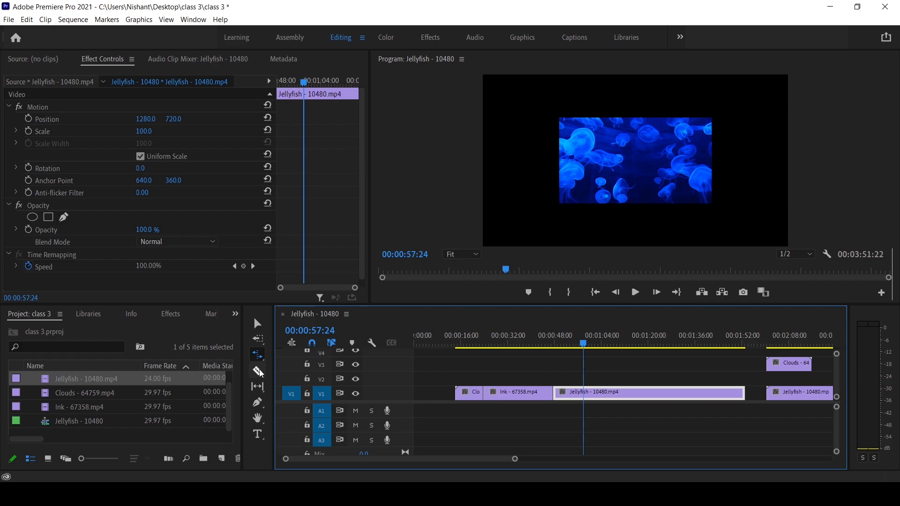
click(261, 373)
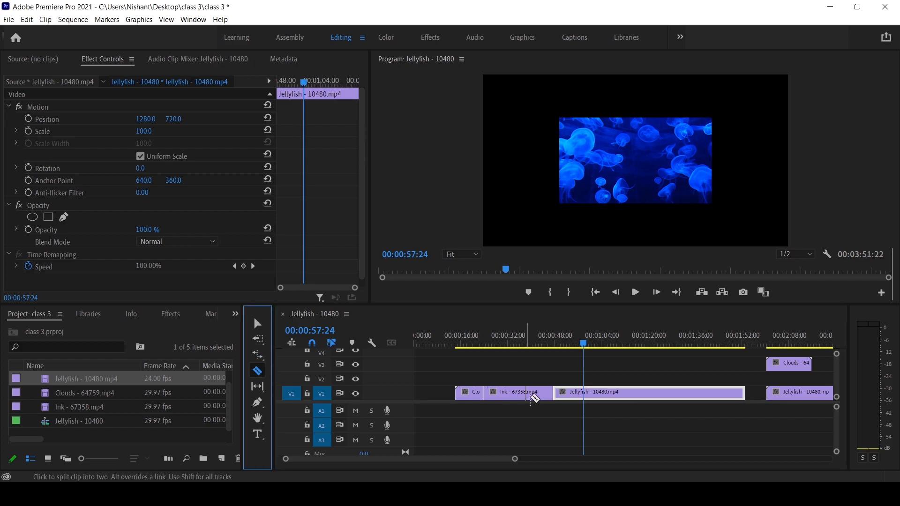
drag(584, 347, 674, 349)
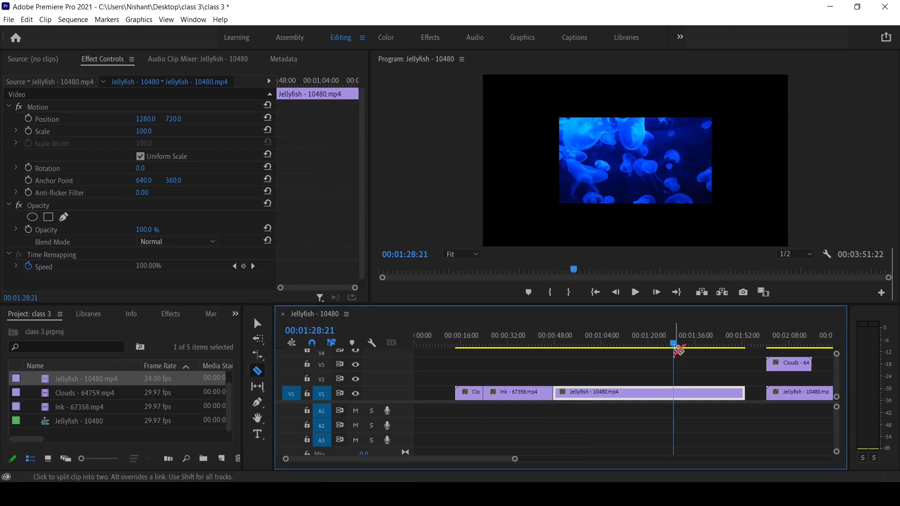
click(675, 393)
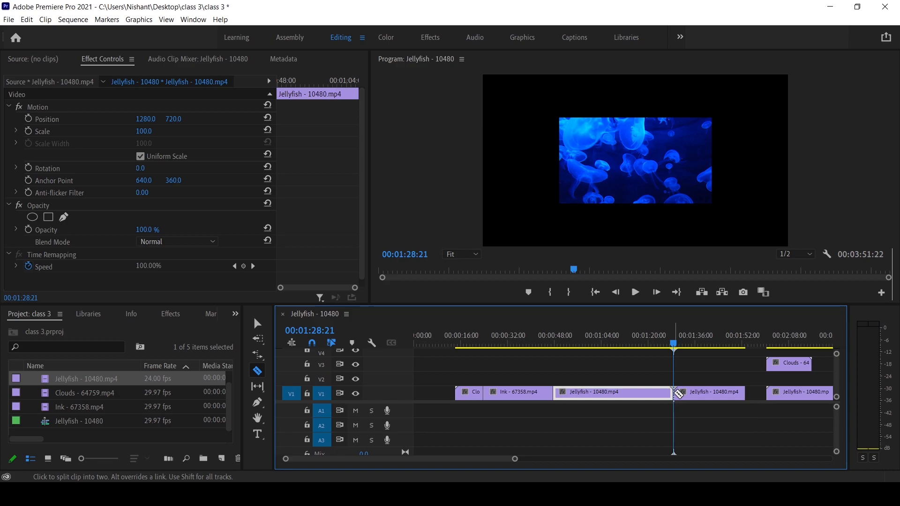
- Move the two halves of the split Jellyfish clip separately up to V3 with the Selection tool, and undo both moves
click(257, 323)
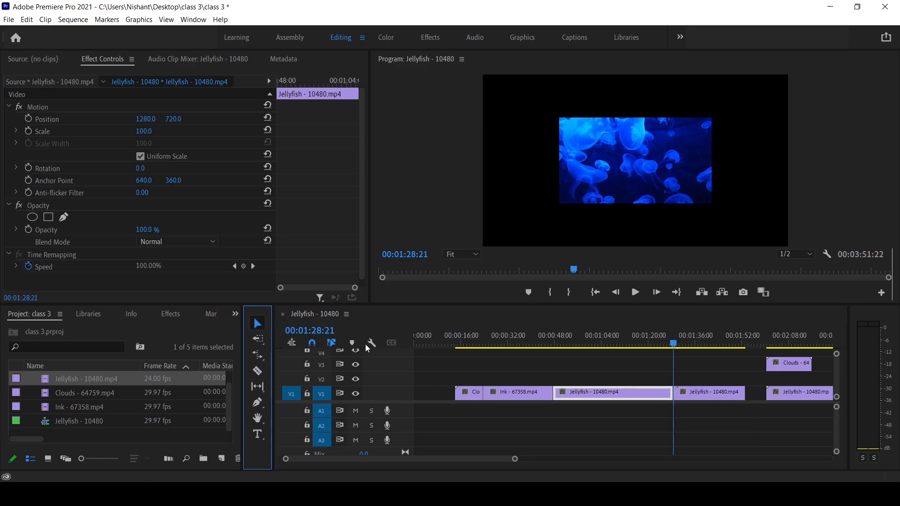
drag(637, 396, 574, 370)
drag(707, 393, 736, 369)
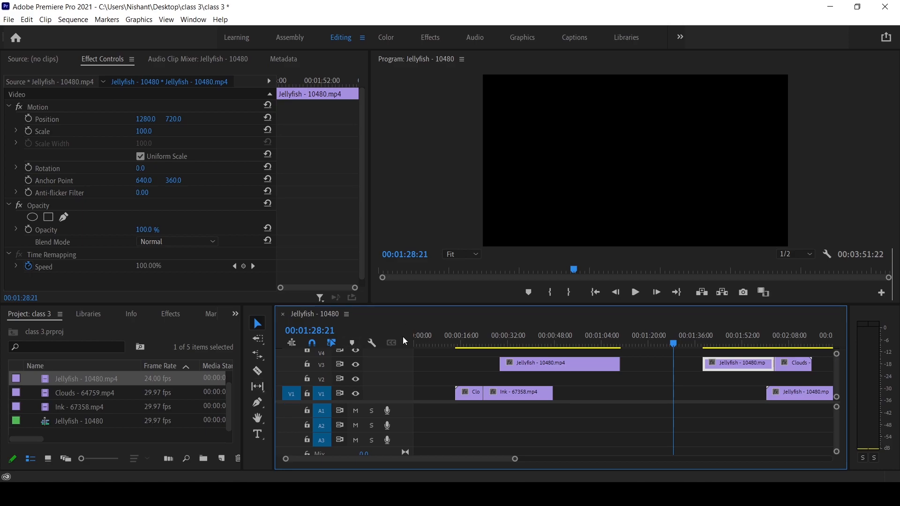
key(ctrl+z)
key(ctrl+z)
- Delete all clips from the sequence
drag(456, 429, 782, 392)
key(Delete)
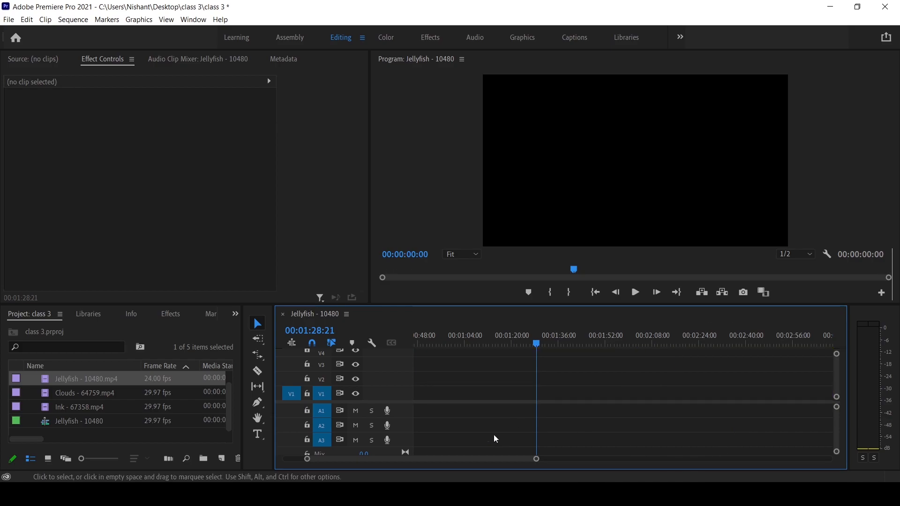
drag(465, 458, 447, 458)
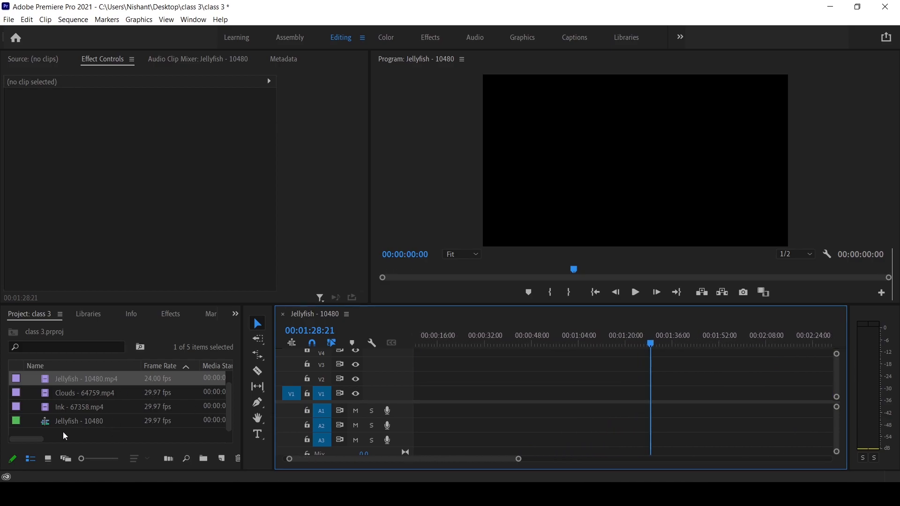
- Show the media durations of the project clips, and add Jellyfish - 10480.mp4 to V2, keeping the existing sequence settings
drag(34, 438, 55, 439)
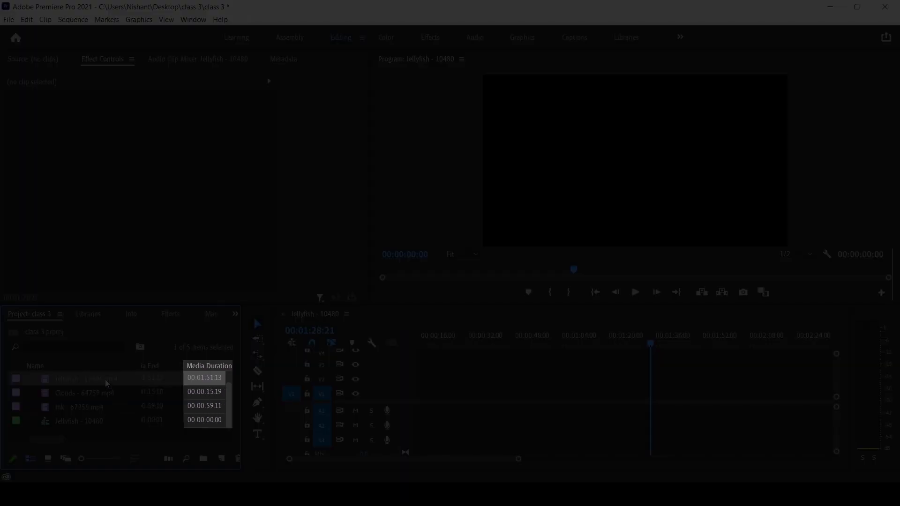
drag(105, 378, 535, 385)
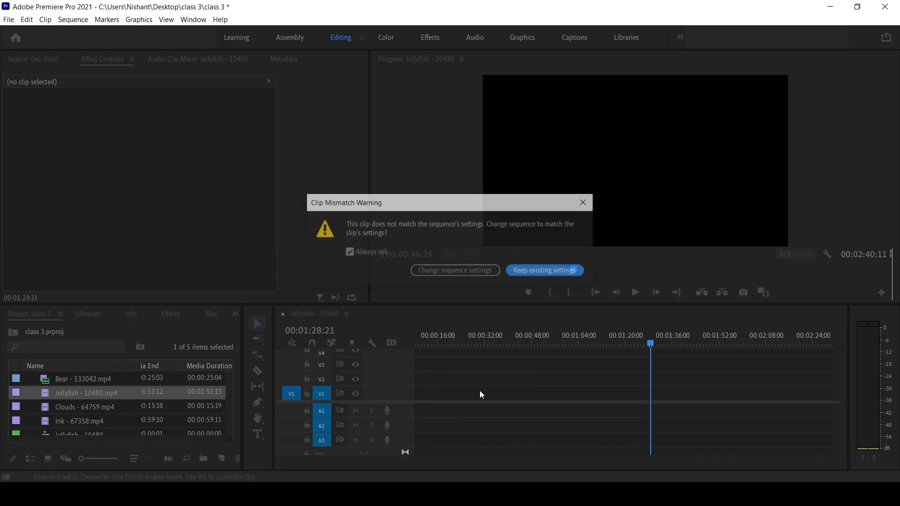
click(546, 271)
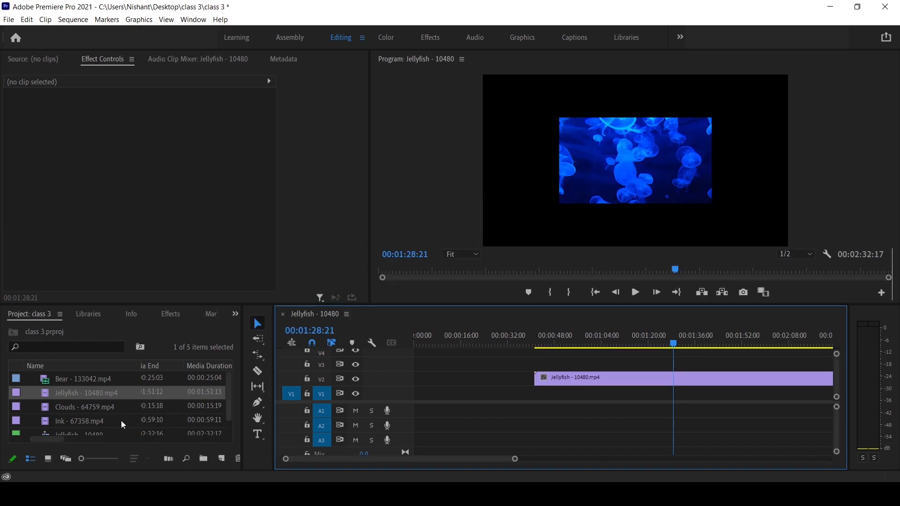
- Line up Ink - 67358.mp4, the Jellyfish clip directly after it, and Clouds - 64759.mp4 before it on V1
mouse_move(116, 421)
mouse_down()
mouse_move(474, 409)
mouse_move(479, 400)
mouse_up()
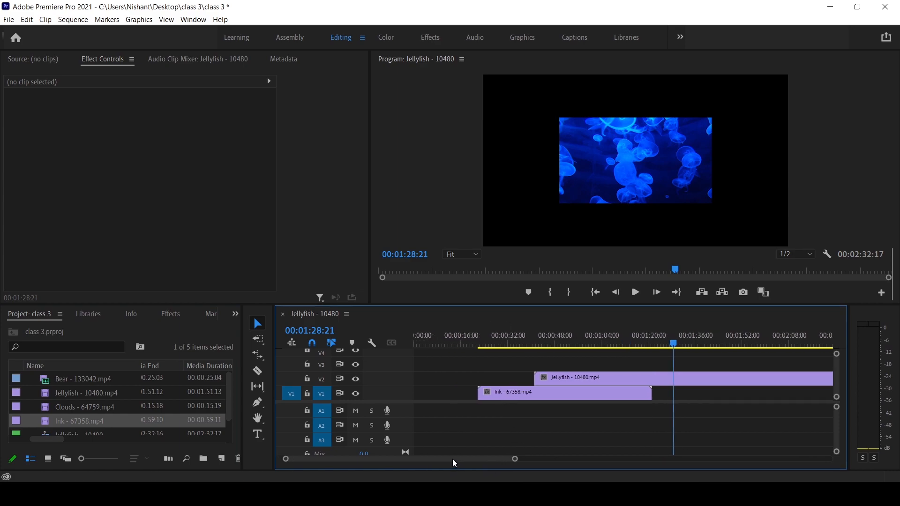
mouse_move(544, 393)
mouse_down()
mouse_move(532, 392)
mouse_move(643, 382)
mouse_move(655, 391)
mouse_up()
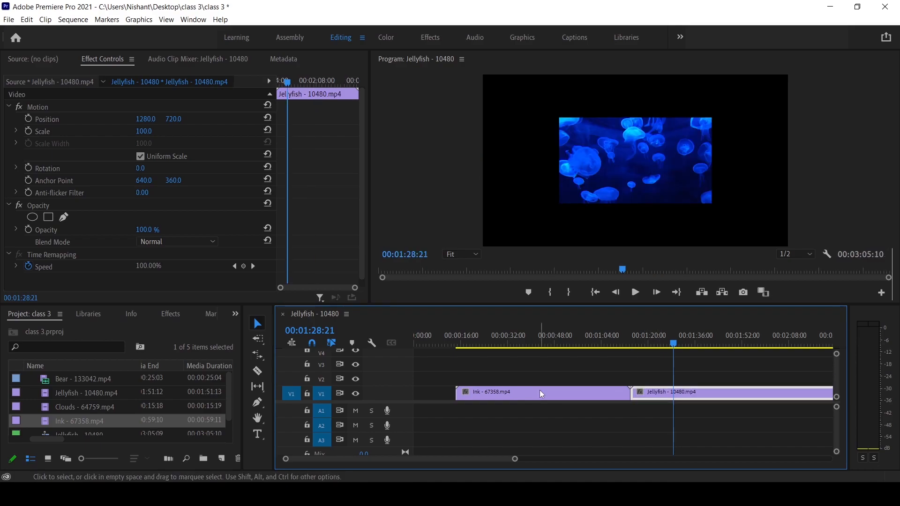
mouse_move(102, 408)
mouse_down()
mouse_move(403, 382)
mouse_move(377, 385)
mouse_move(381, 393)
mouse_up()
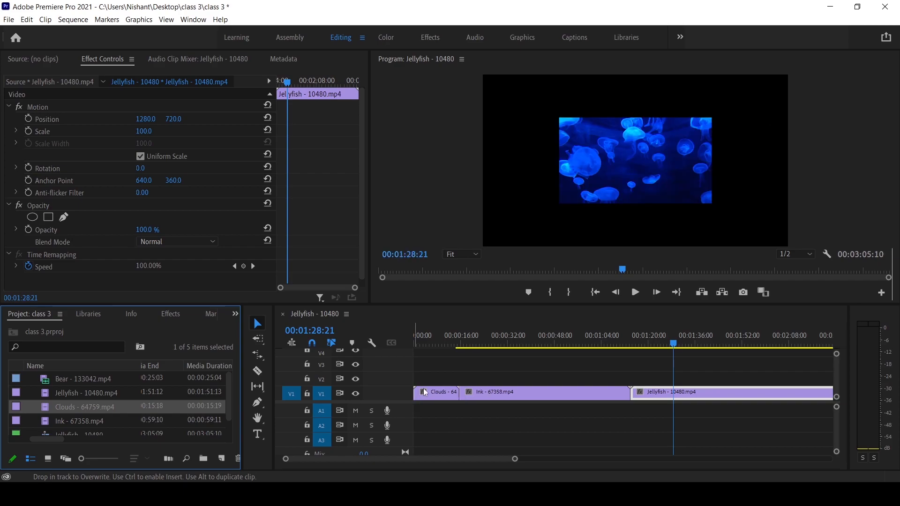
- Shorten the Clouds clip on V1 and trim the start of the Ink clip, leaving a gap between them
click(459, 394)
drag(440, 395, 511, 394)
- Trim the start of the Jellyfish clip, close it up against the Ink clip, and trim its end to 00:02:37:11
mouse_move(655, 392)
mouse_down()
mouse_move(628, 392)
mouse_move(703, 393)
mouse_move(680, 393)
mouse_up()
drag(797, 393, 745, 394)
drag(491, 461, 508, 462)
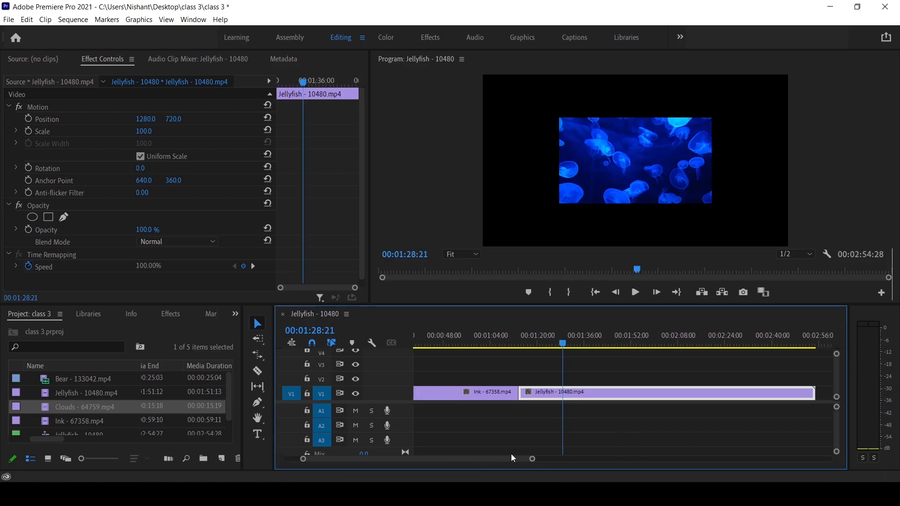
drag(812, 393, 762, 393)
- Delete the gap between the Clouds and Ink clips and the gap before the Clouds clip on V1
drag(504, 460, 487, 459)
click(484, 390)
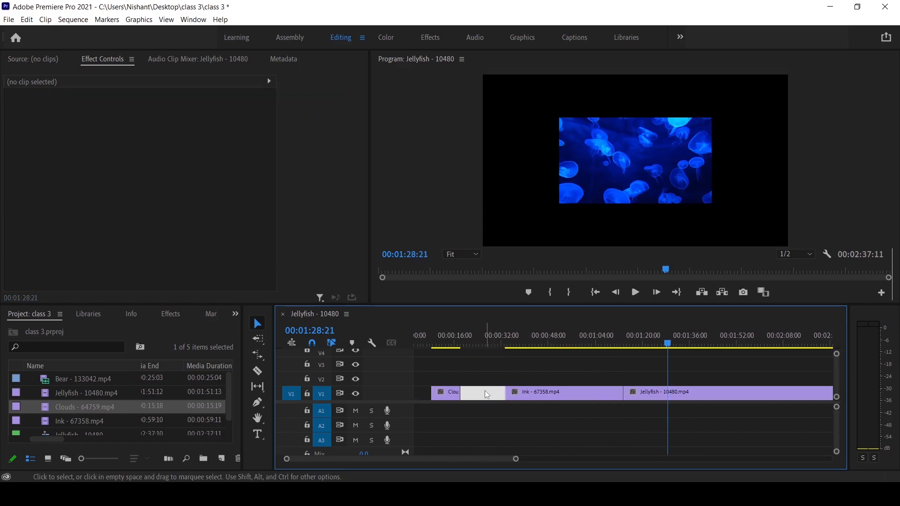
key(Delete)
click(418, 394)
key(Delete)
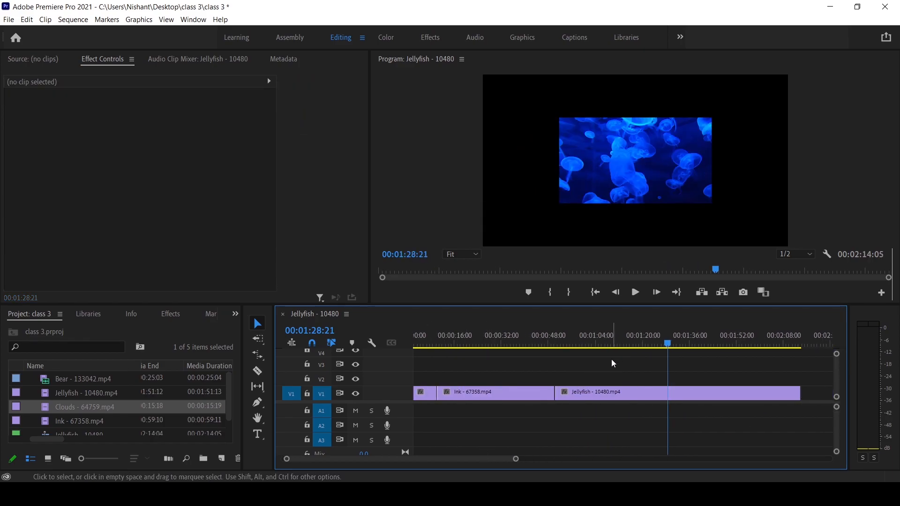
- Slip the Ink clip on V1 to source in 00:00:16:13 and out 00:00:56:21, and play from its start
drag(645, 351, 423, 367)
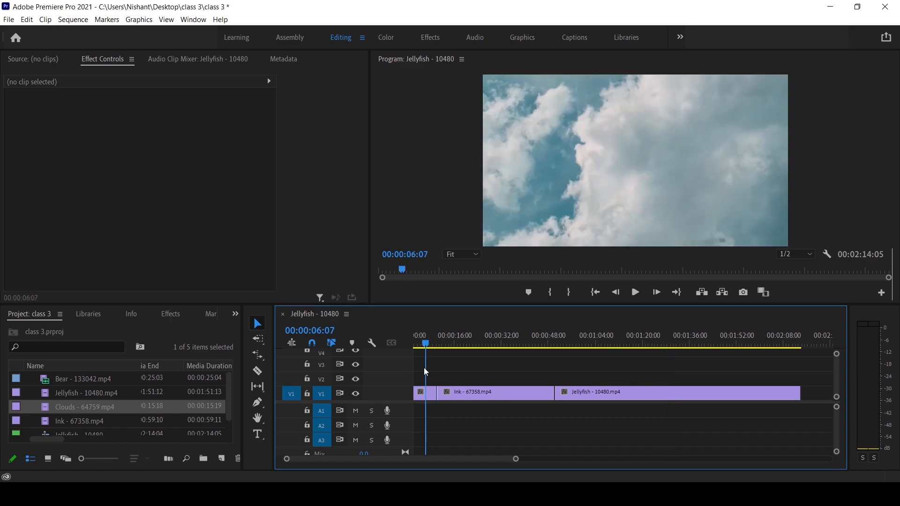
click(258, 388)
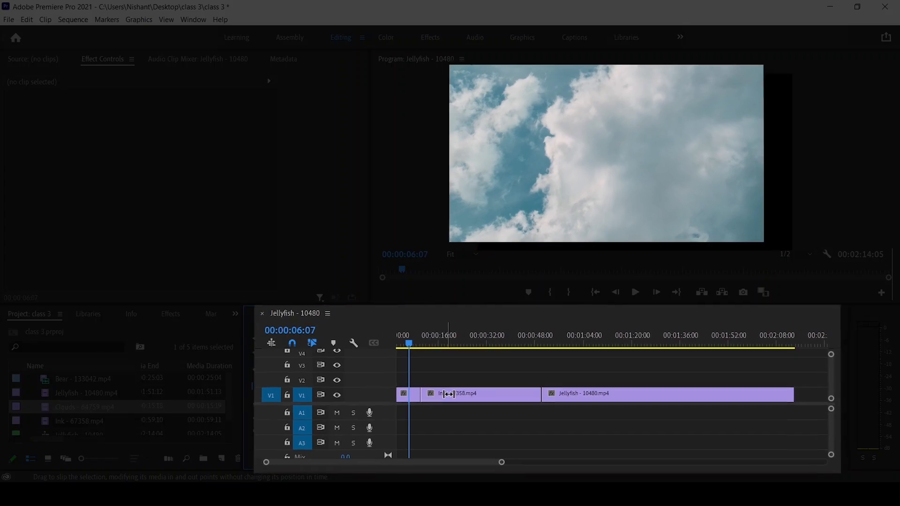
drag(305, 345, 317, 345)
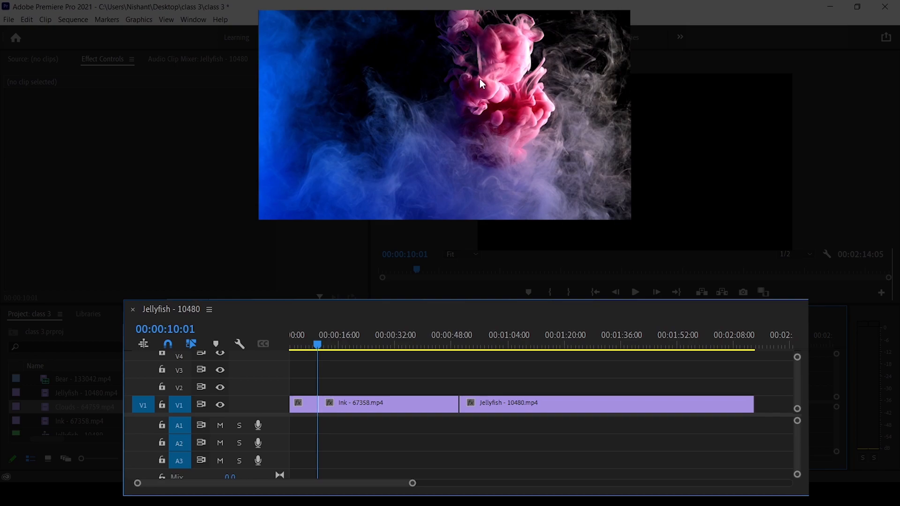
click(398, 404)
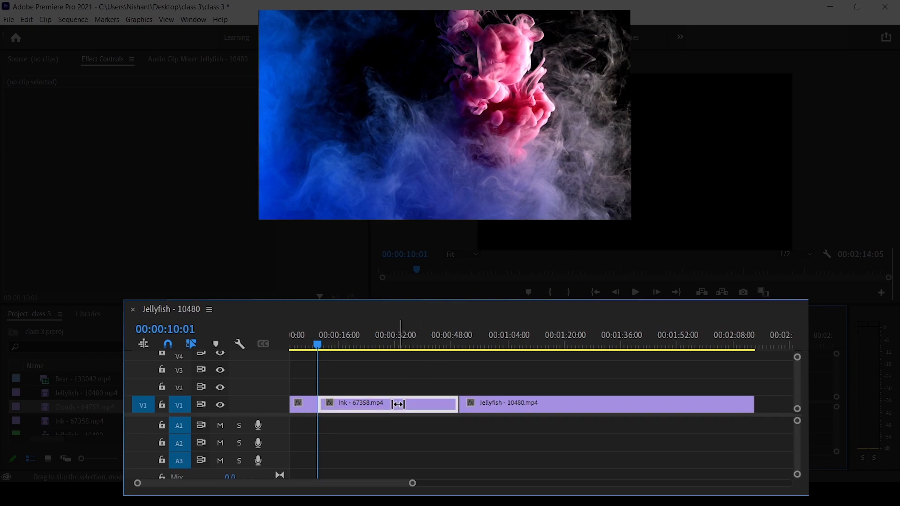
drag(398, 404, 416, 403)
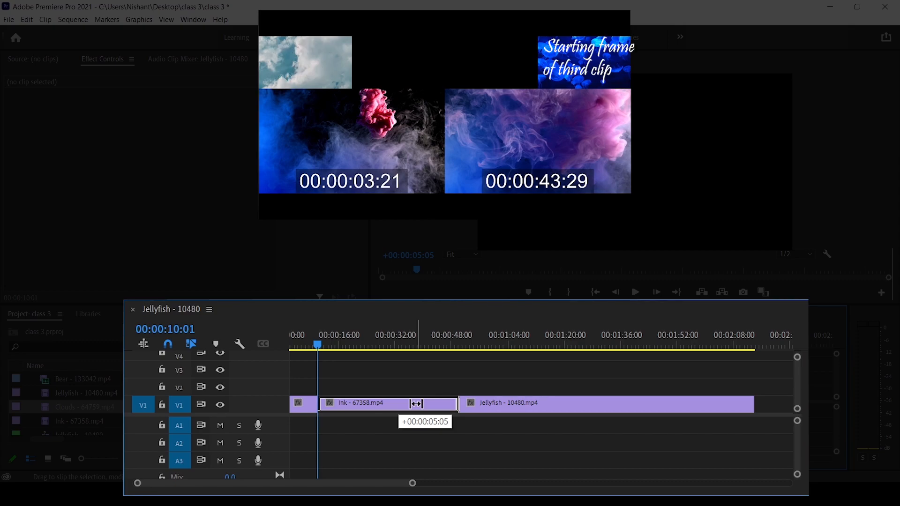
mouse_move(416, 403)
mouse_down()
mouse_move(389, 404)
mouse_move(406, 404)
mouse_up()
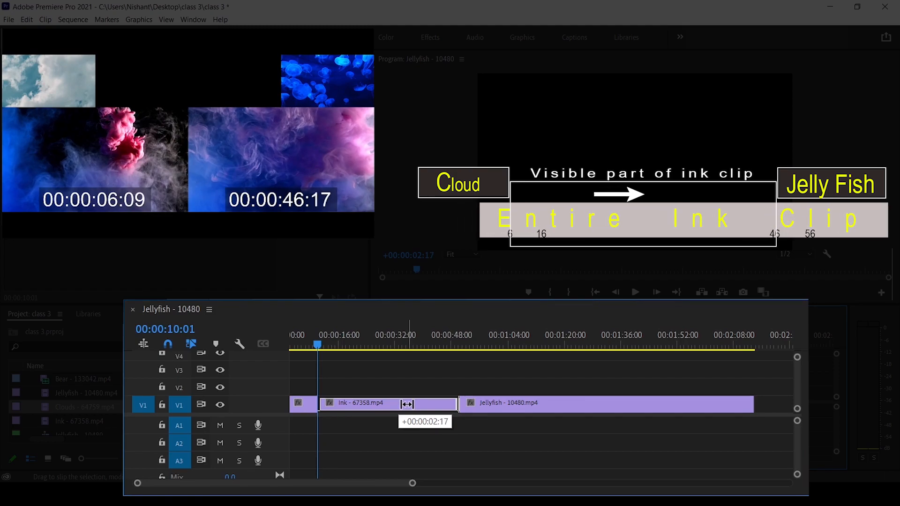
drag(407, 403, 371, 405)
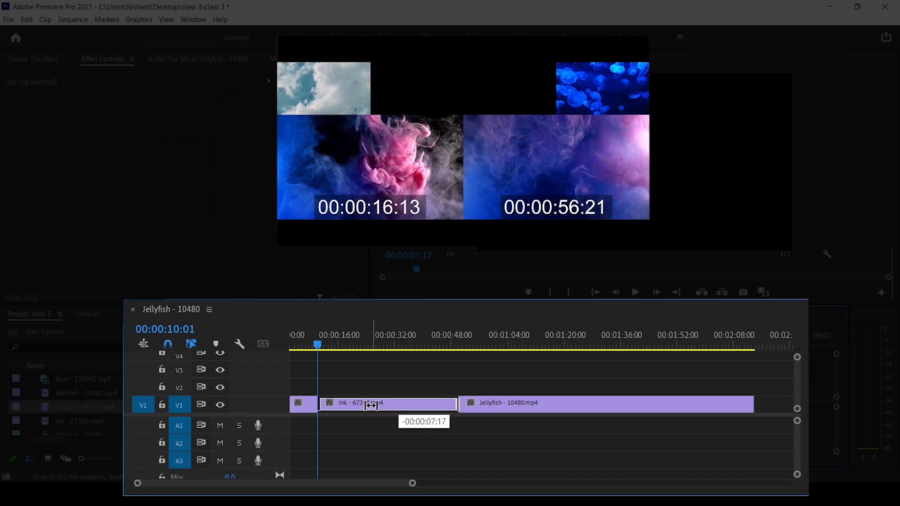
drag(371, 404, 371, 404)
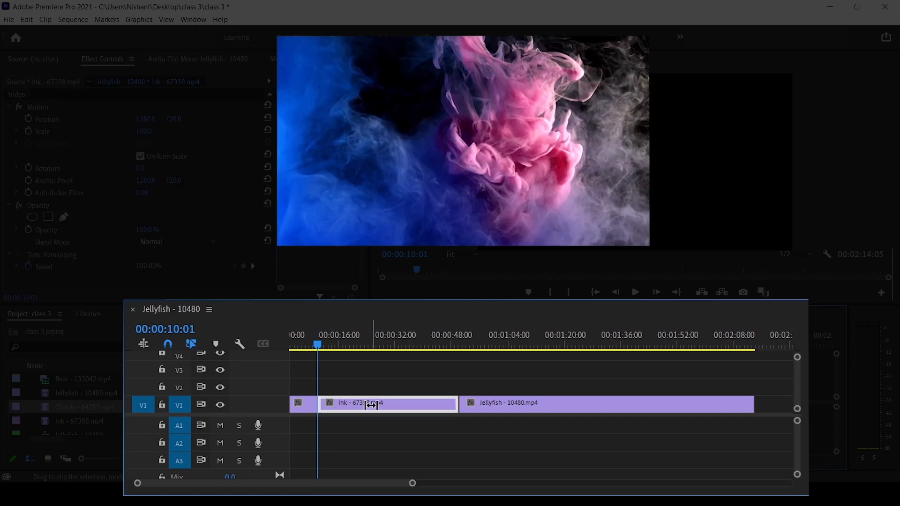
click(636, 292)
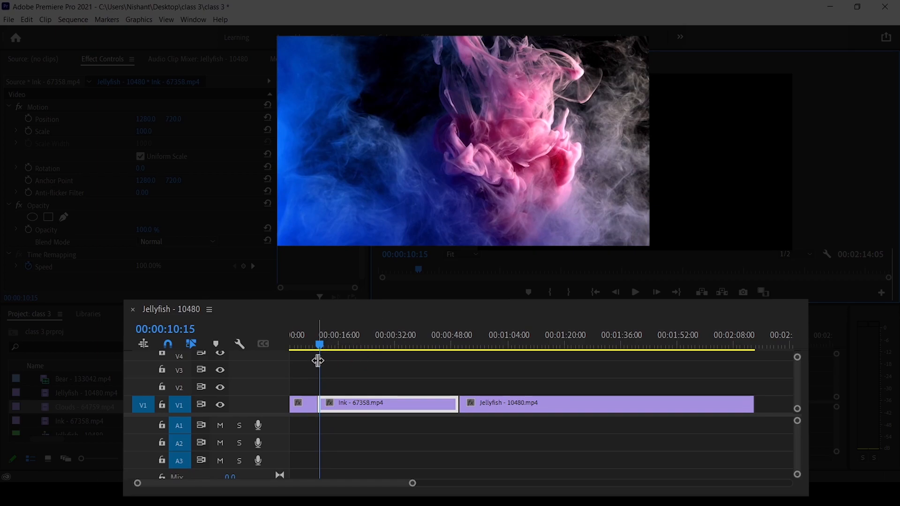
drag(322, 349, 322, 350)
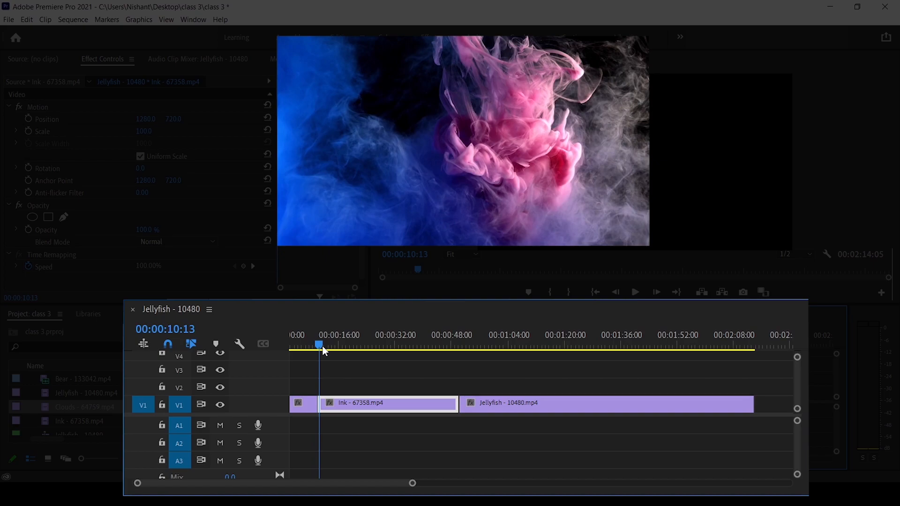
- Slip the Ink clip back to an earlier part of its footage and play across the Clouds-to-Ink cut
key(y)
drag(349, 403, 397, 403)
drag(317, 349, 309, 348)
click(634, 293)
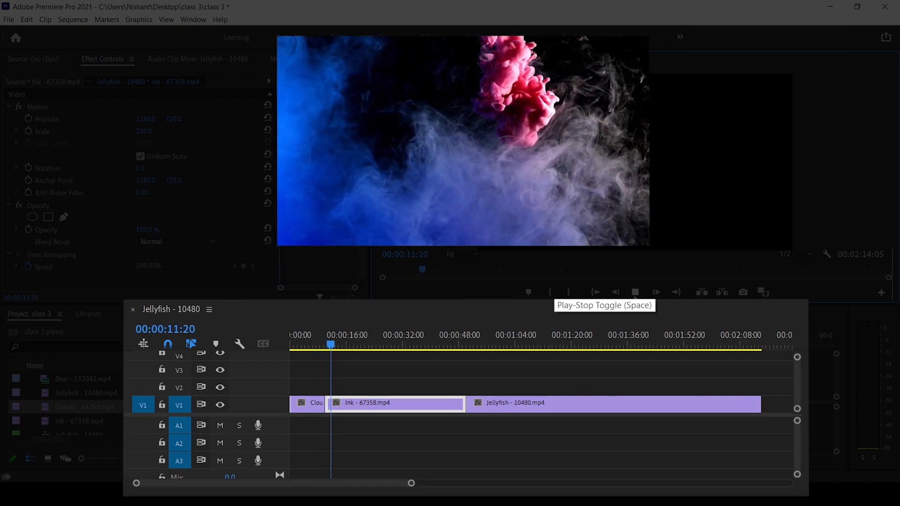
click(635, 295)
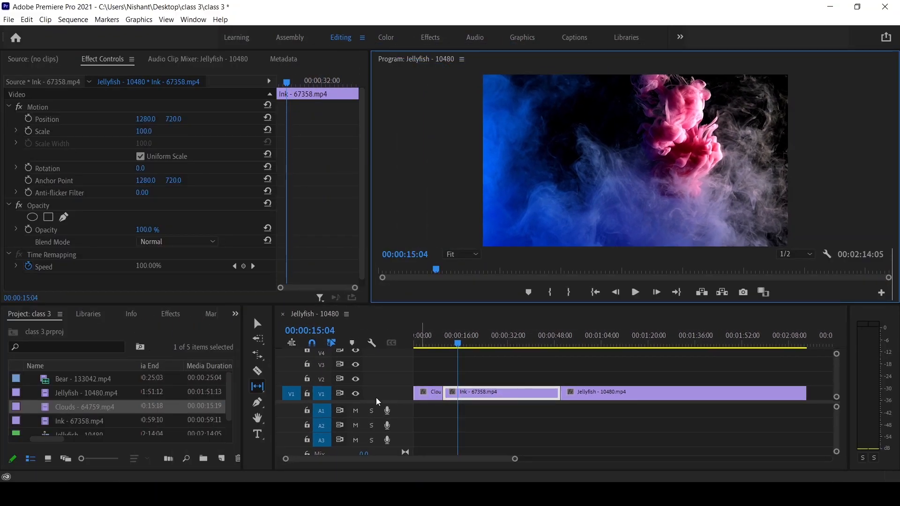
- Slide the Ink clip later between its neighbours, putting the Clouds out point at 00:00:15:18 and the Jellyfish in point at about 00:00:12:14
click(266, 396)
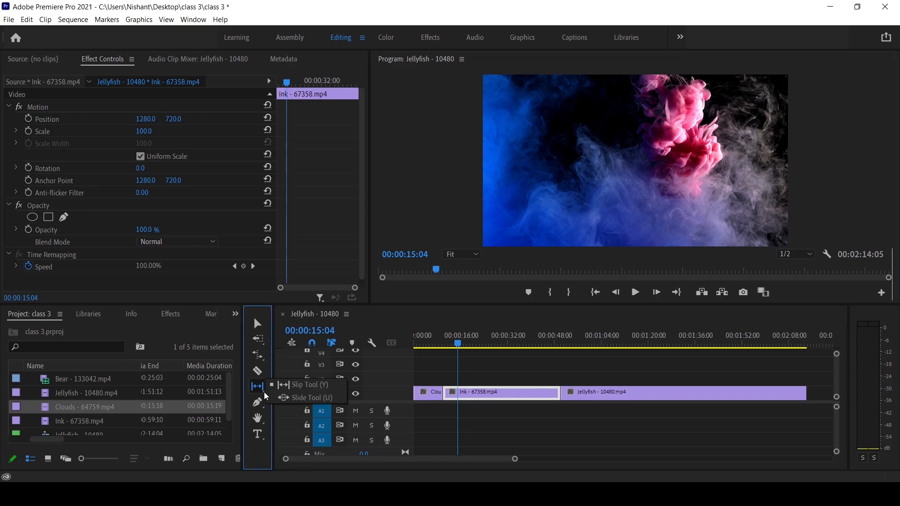
click(290, 402)
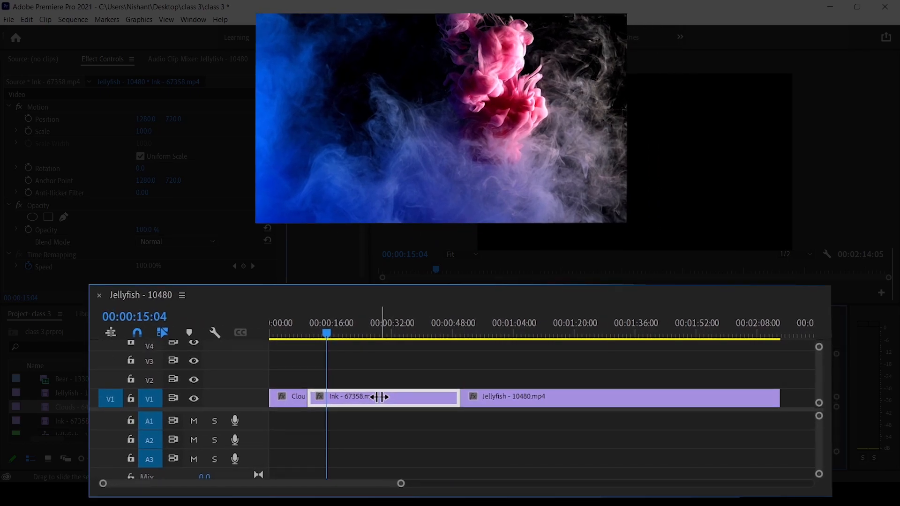
drag(379, 396, 371, 397)
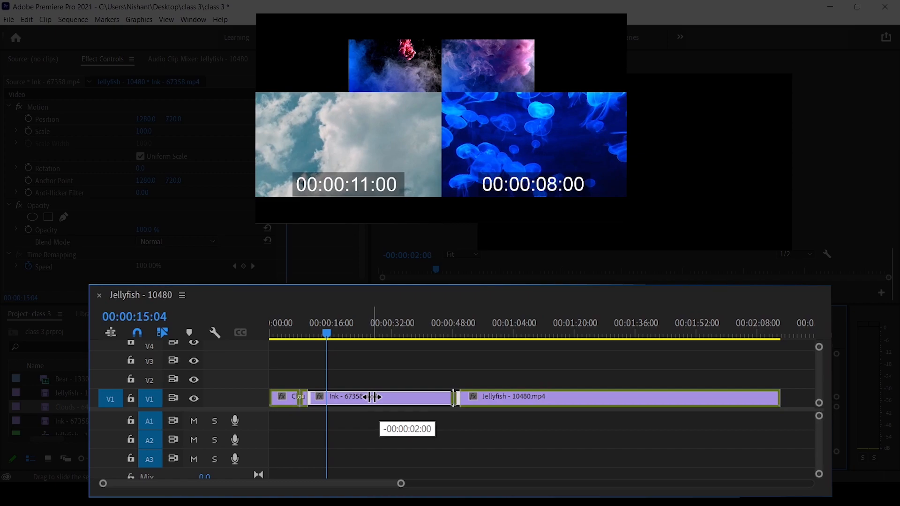
mouse_move(372, 397)
mouse_down()
mouse_move(361, 398)
mouse_move(369, 397)
mouse_up()
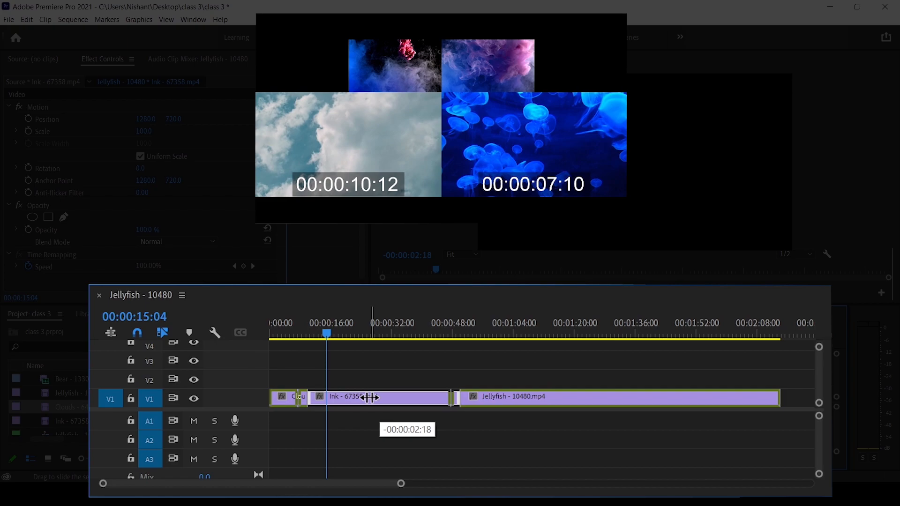
drag(369, 396, 377, 398)
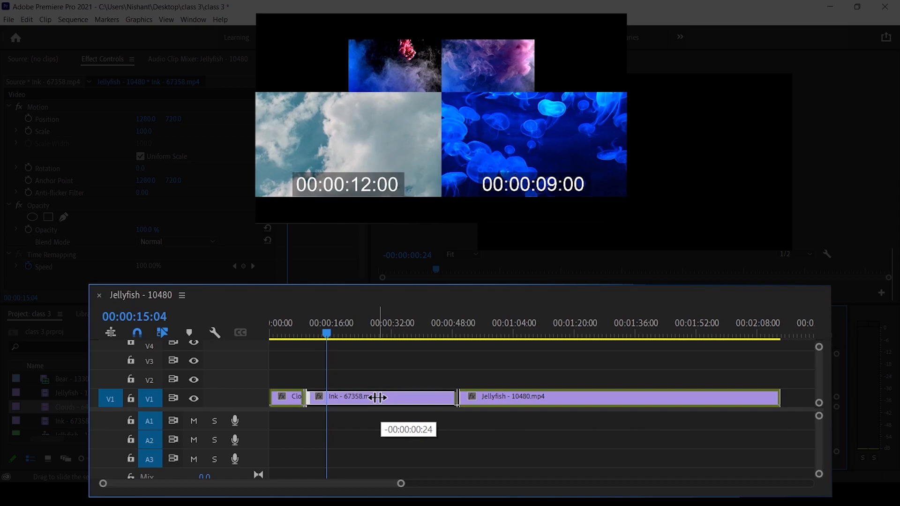
drag(376, 398, 366, 397)
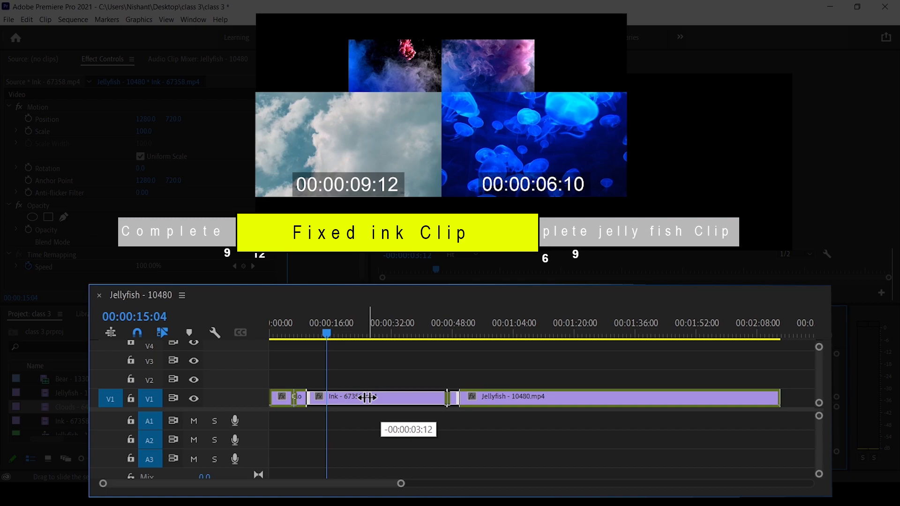
mouse_move(366, 397)
mouse_down()
mouse_move(357, 400)
mouse_move(393, 401)
mouse_up()
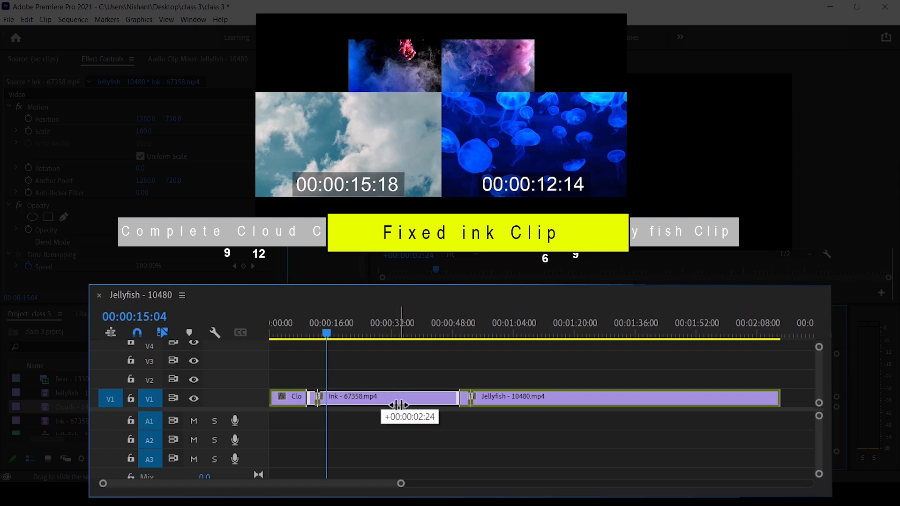
drag(398, 405, 400, 406)
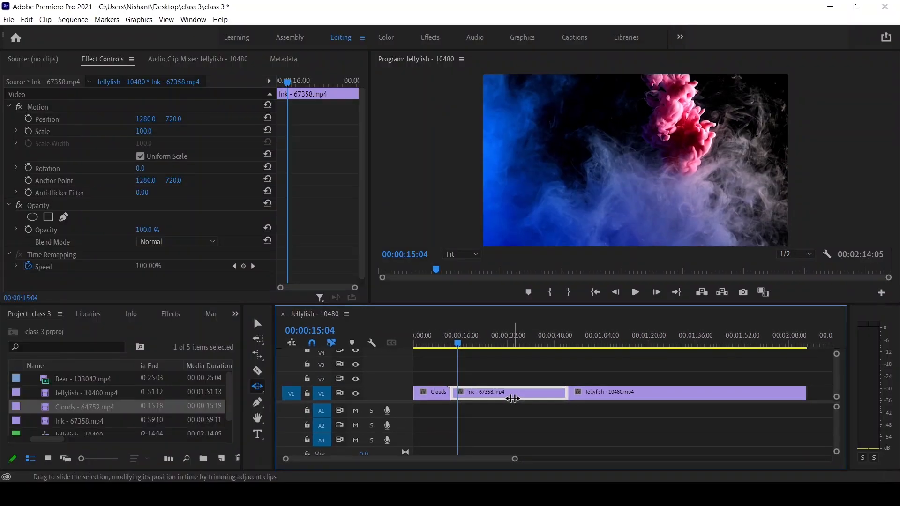
- Slip the Ink clip's content by about +00:00:01:05 without moving the clip on V1
click(262, 394)
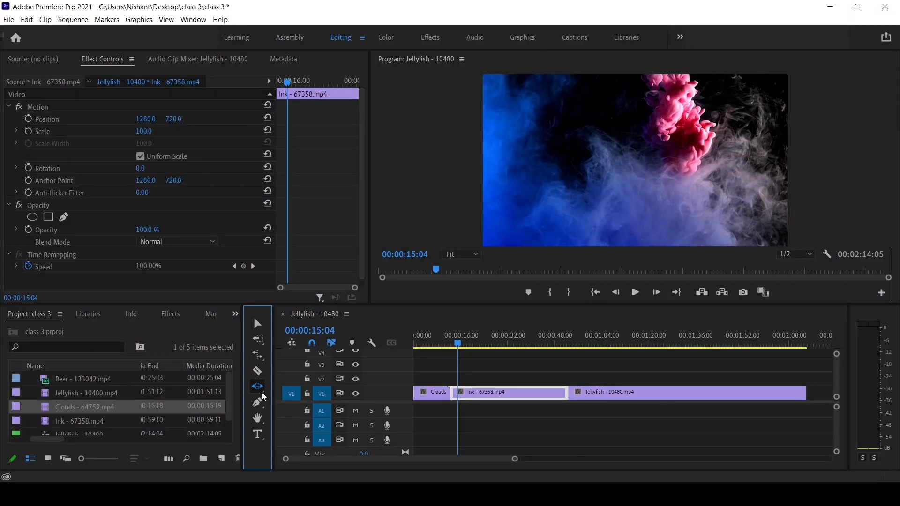
click(261, 395)
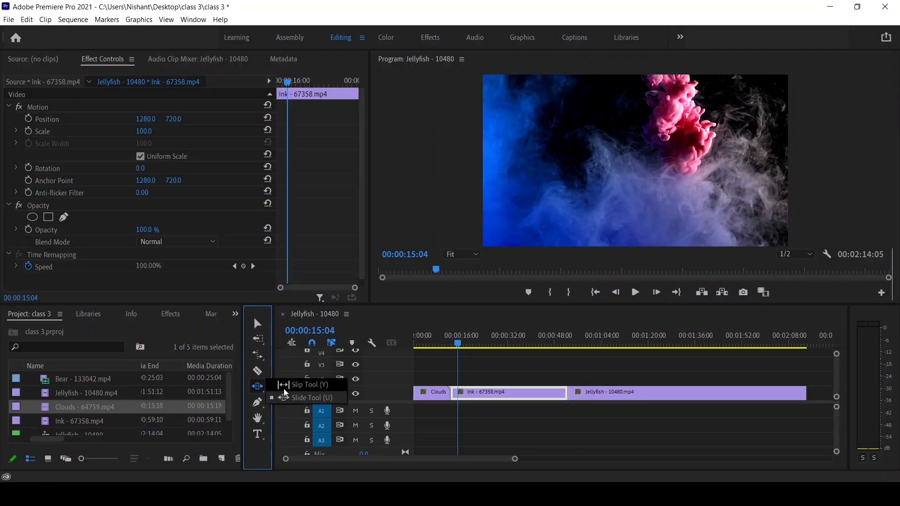
click(284, 388)
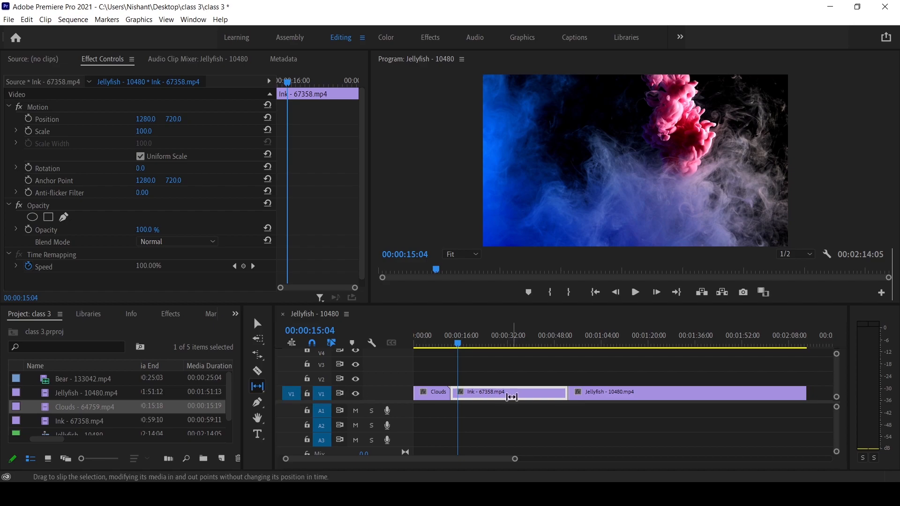
drag(511, 394, 516, 394)
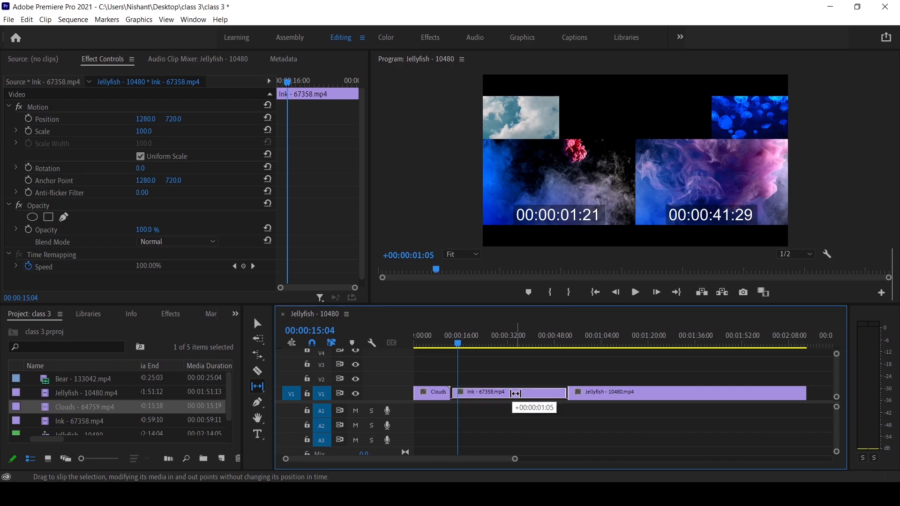
drag(516, 393, 515, 393)
click(262, 393)
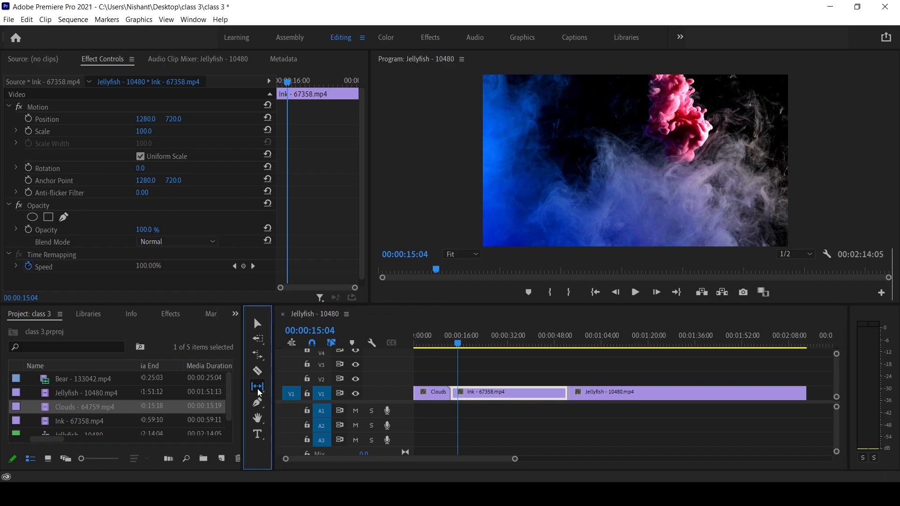
click(263, 394)
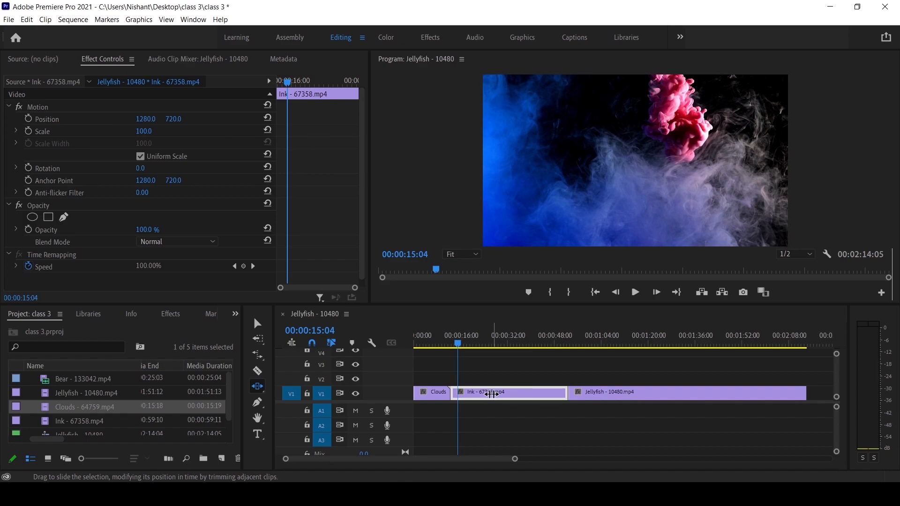
click(261, 391)
click(277, 384)
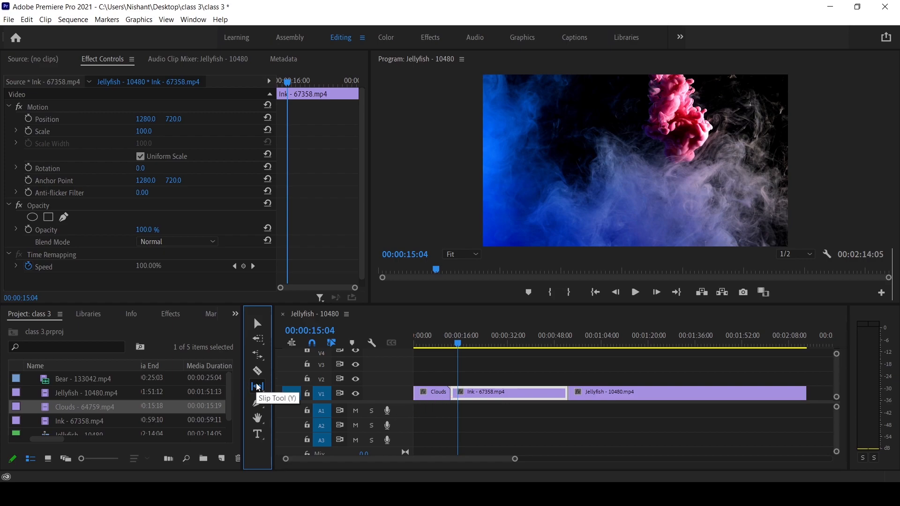
click(258, 356)
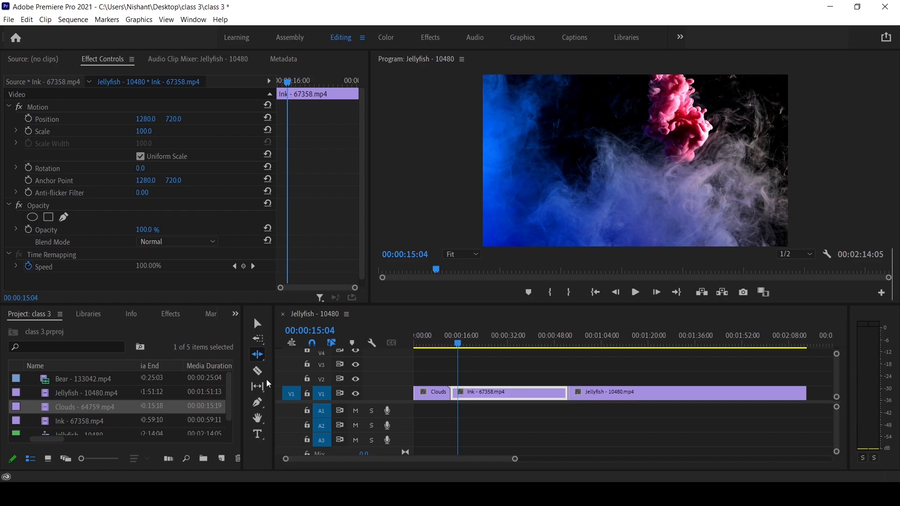
- Draw a six-point Pen tool shape around the pink ink plume in the Program monitor frame at 00:00:15:04
click(256, 403)
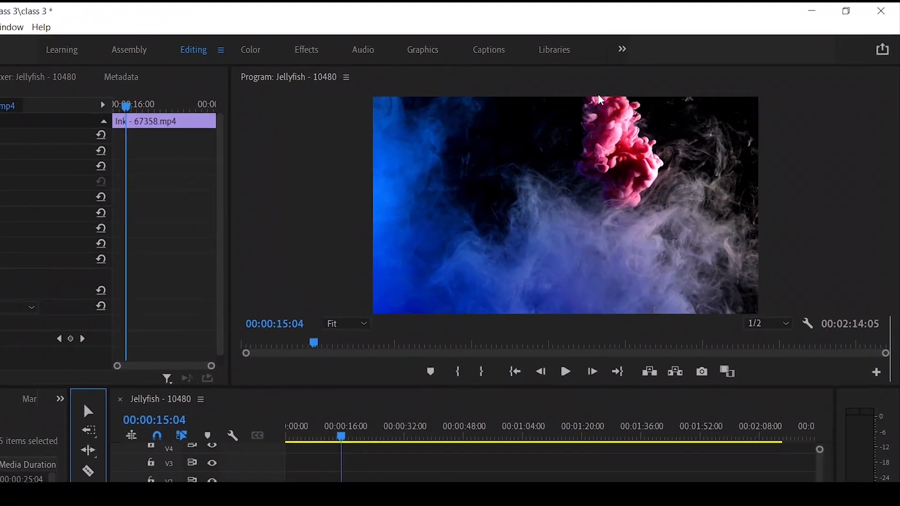
click(572, 100)
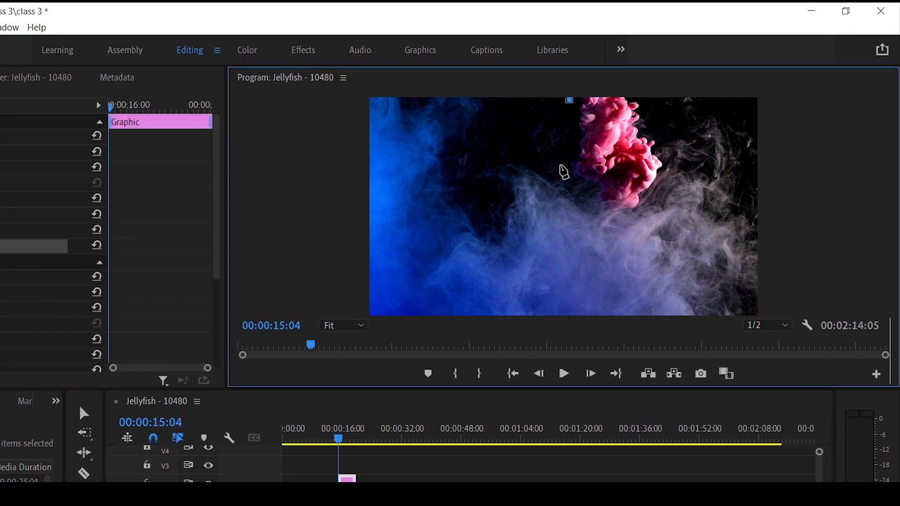
click(560, 166)
click(601, 207)
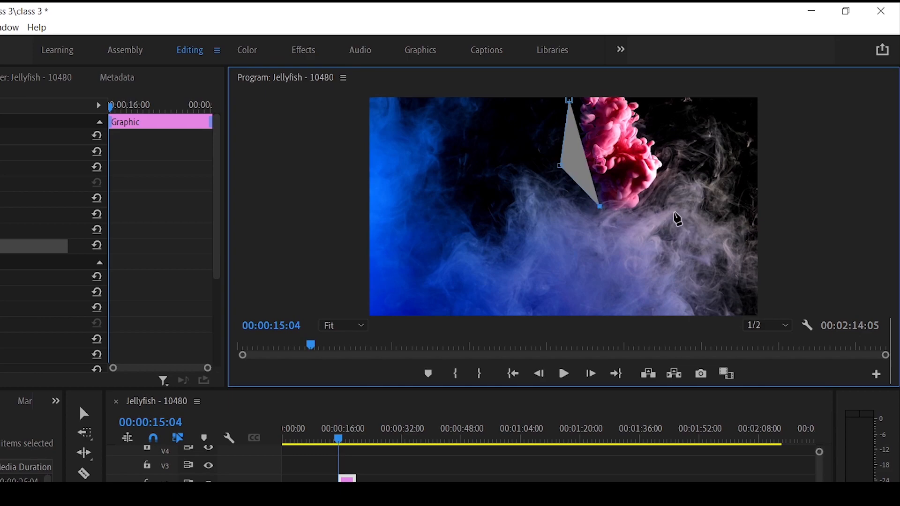
click(675, 214)
click(687, 148)
click(661, 102)
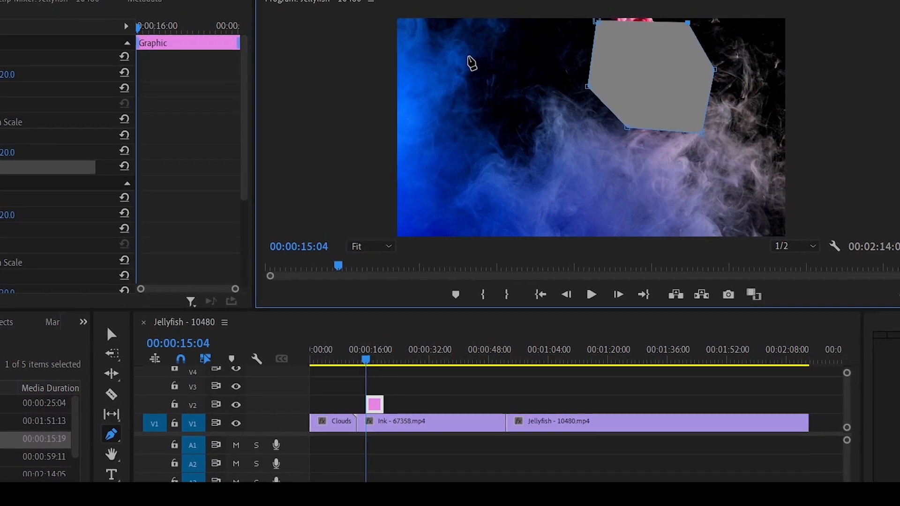
- Extend the pen shape with further points across the blue smoke on the frame's left half
click(469, 54)
click(425, 108)
drag(478, 145, 544, 147)
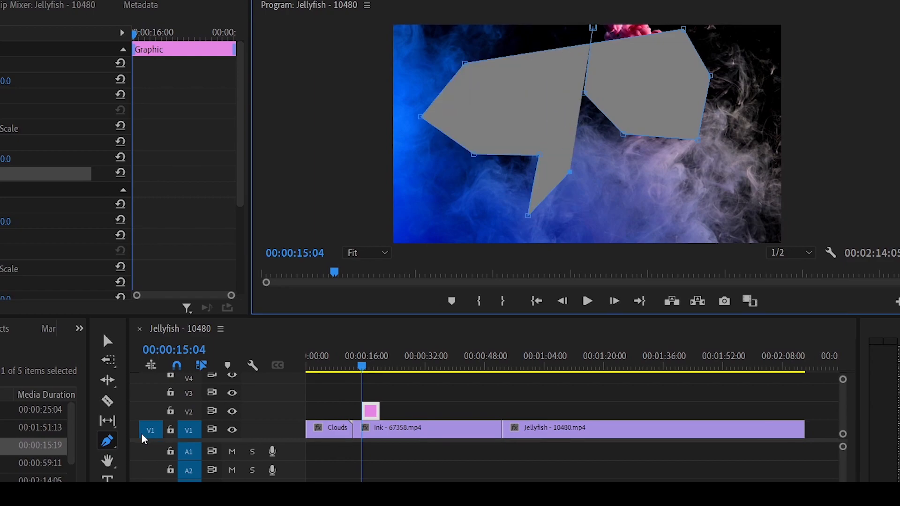
- Draw a tall rectangle with the Rectangle Tool near the right edge of the Program monitor frame, beside the pen shape
click(117, 450)
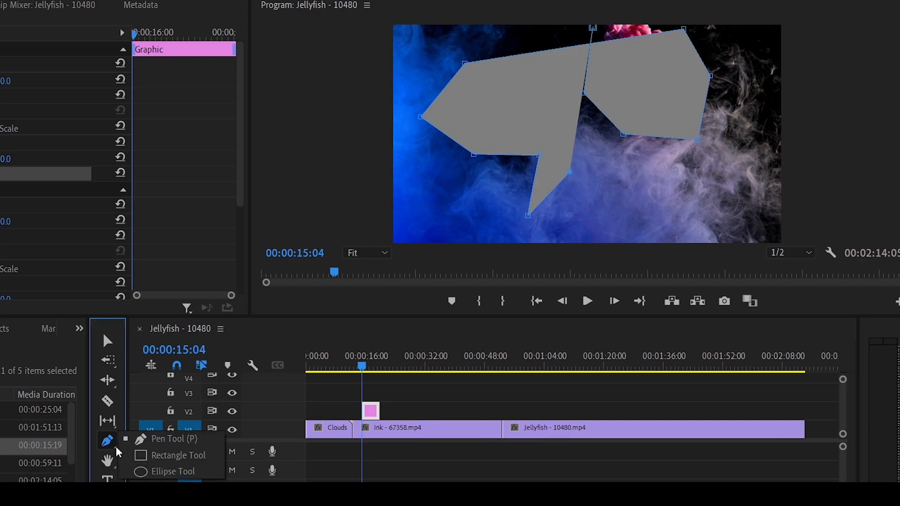
click(162, 457)
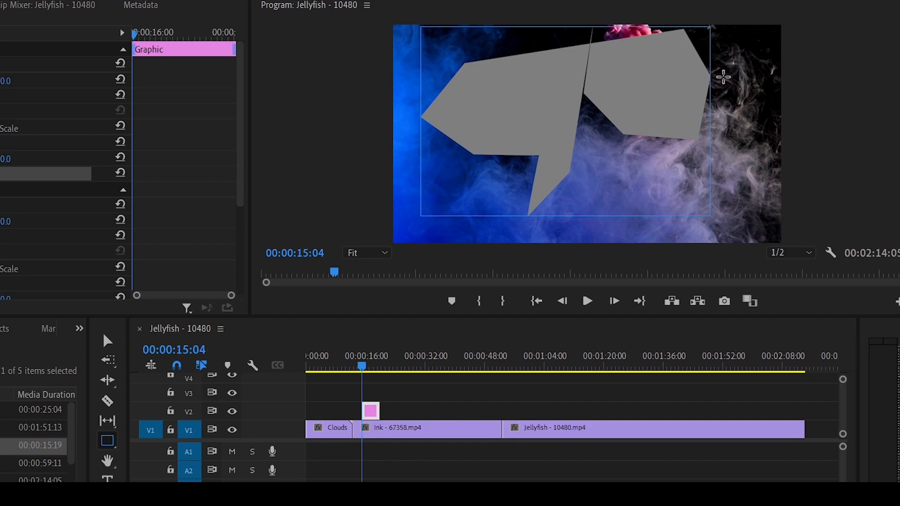
drag(727, 60, 775, 135)
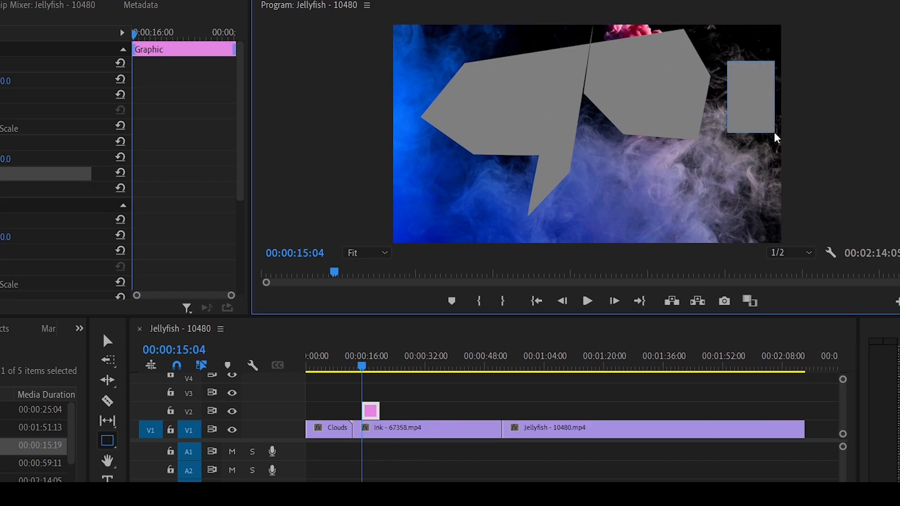
- Draw a wide ellipse with the Ellipse Tool on the blue smoke in the frame's lower left, then return to the Pen Tool
click(102, 442)
click(176, 470)
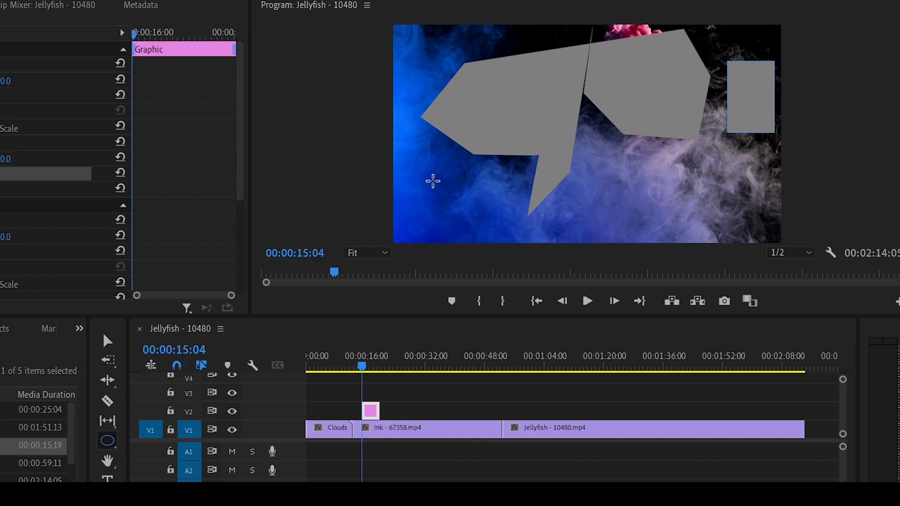
drag(434, 172, 478, 211)
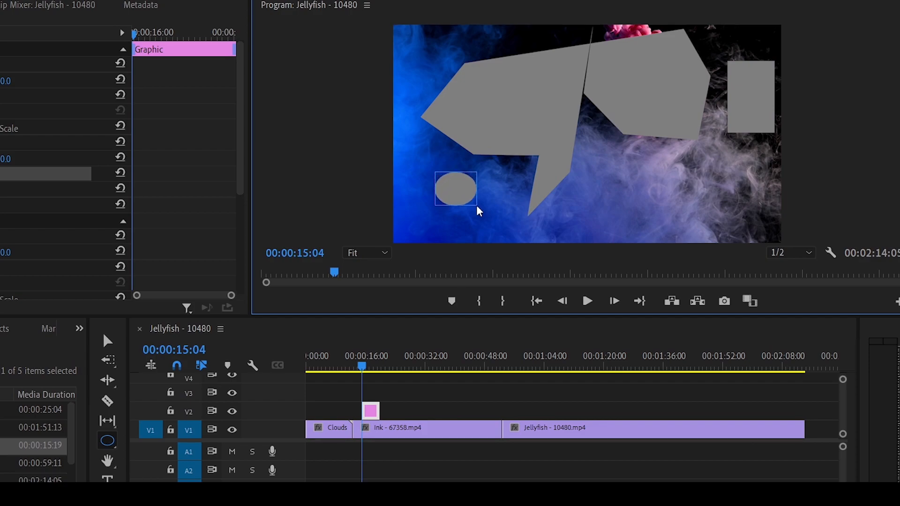
drag(478, 211, 506, 227)
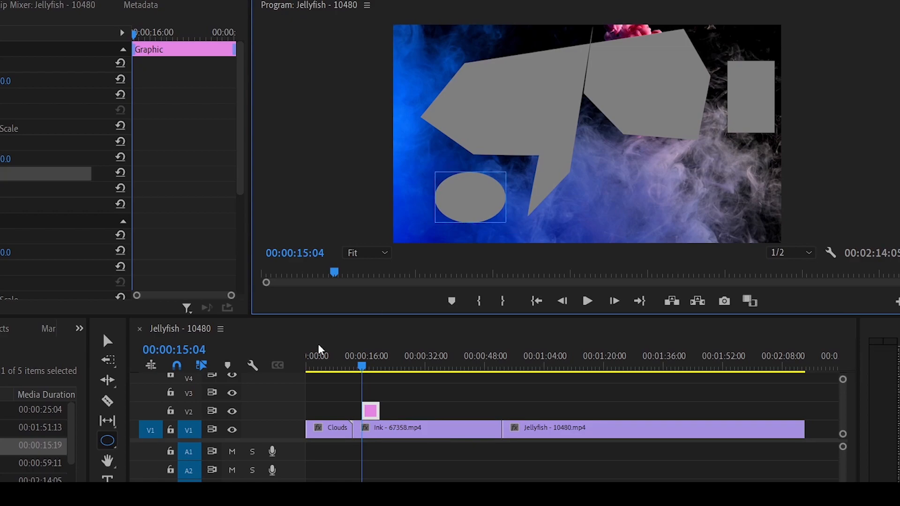
click(112, 450)
click(116, 449)
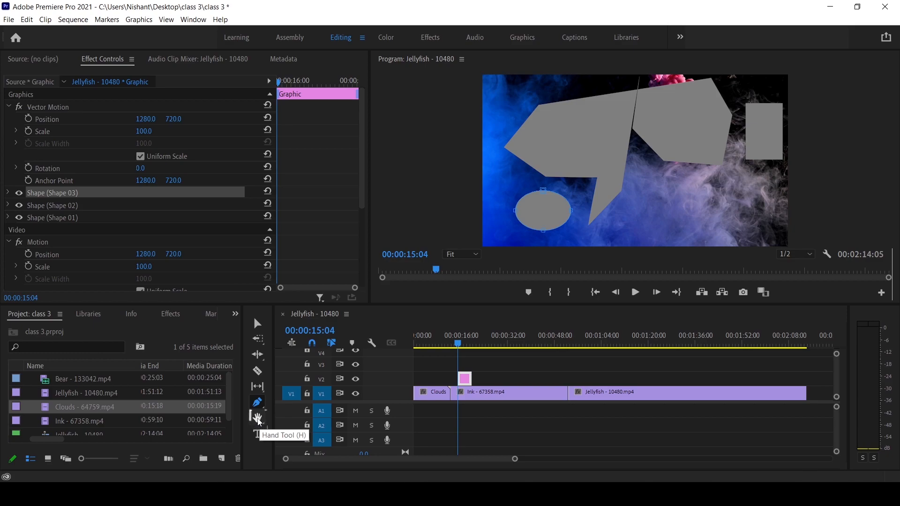
- Move the Jellyfish clip from V1 up to V3 at the same time position with the Selection Tool
click(258, 418)
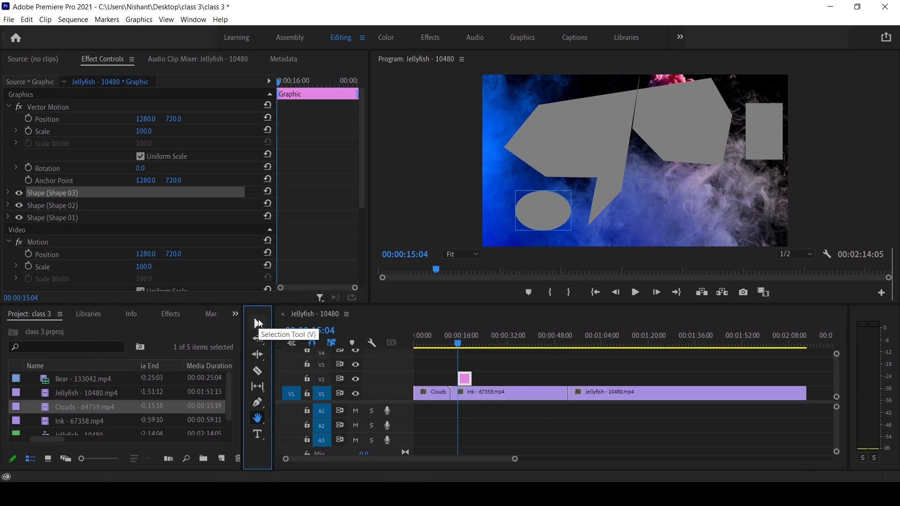
click(258, 324)
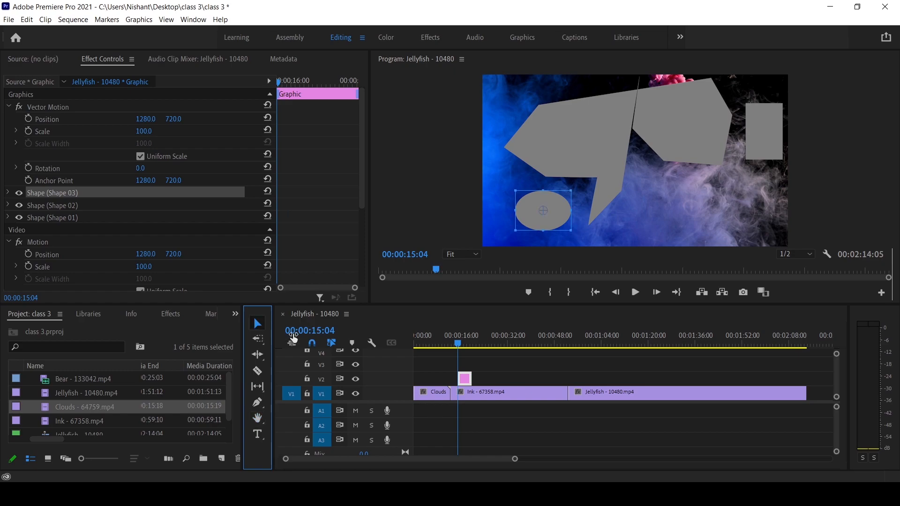
drag(598, 392, 632, 361)
- Pan the timeline forward to the Jellyfish clip and back to the sequence start with the Hand Tool
click(259, 420)
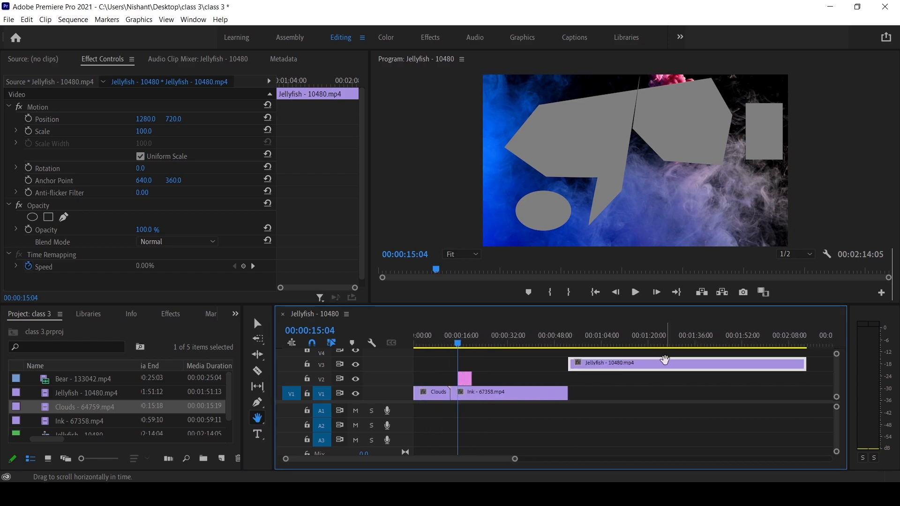
scroll(538, 425, down, 5)
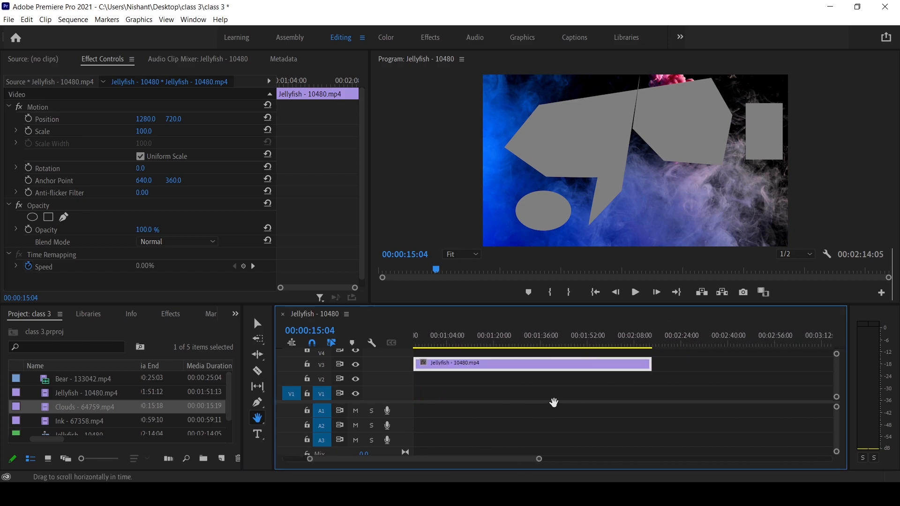
scroll(543, 379, up, 5)
- Zoom in on the timeline around the Clouds and Ink cut with the Zoom Tool, then zoom back out
click(258, 418)
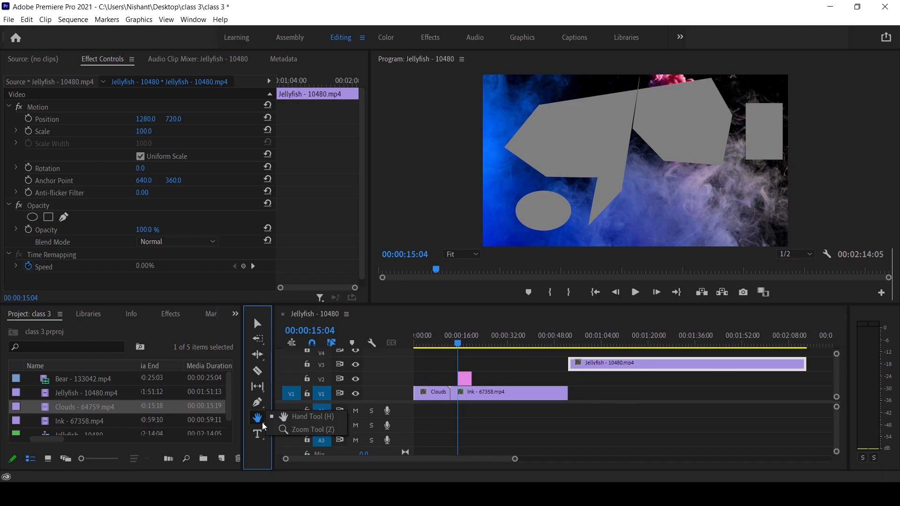
click(314, 431)
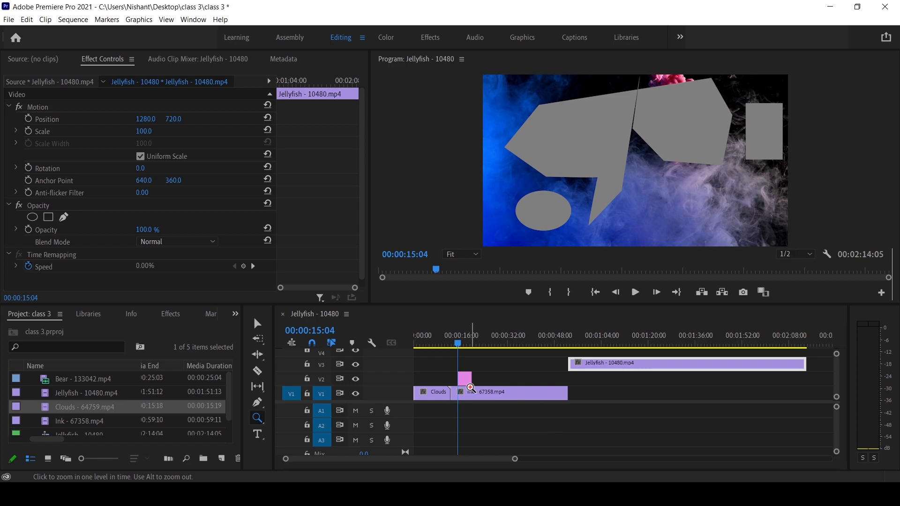
click(527, 386)
click(527, 386)
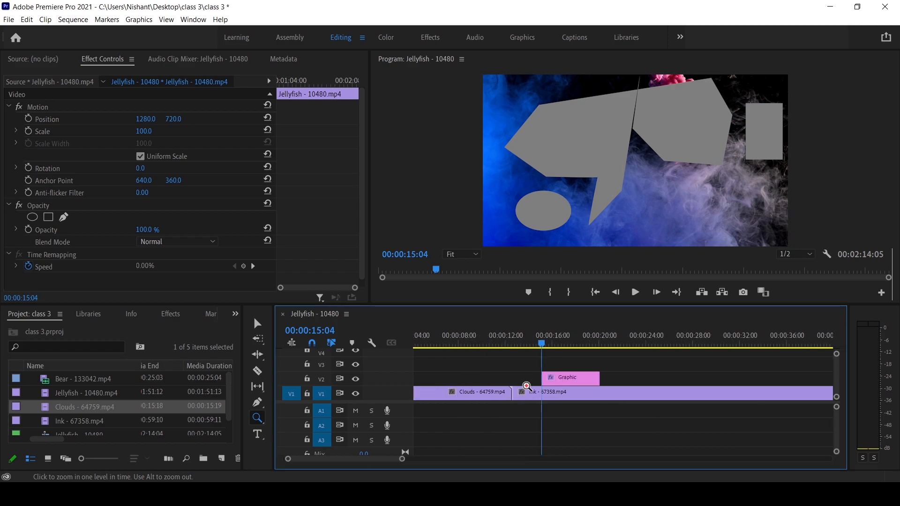
click(529, 387)
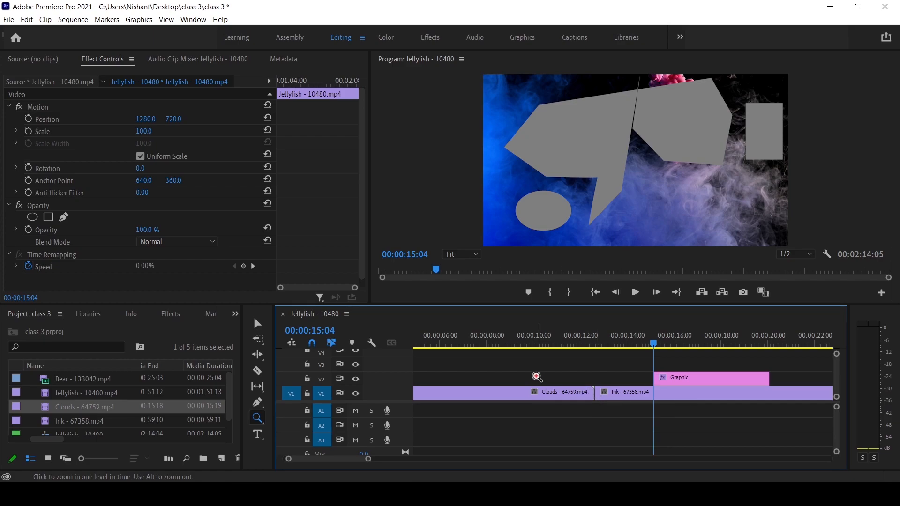
key(alt)
alt+click(537, 376)
alt+click(537, 376)
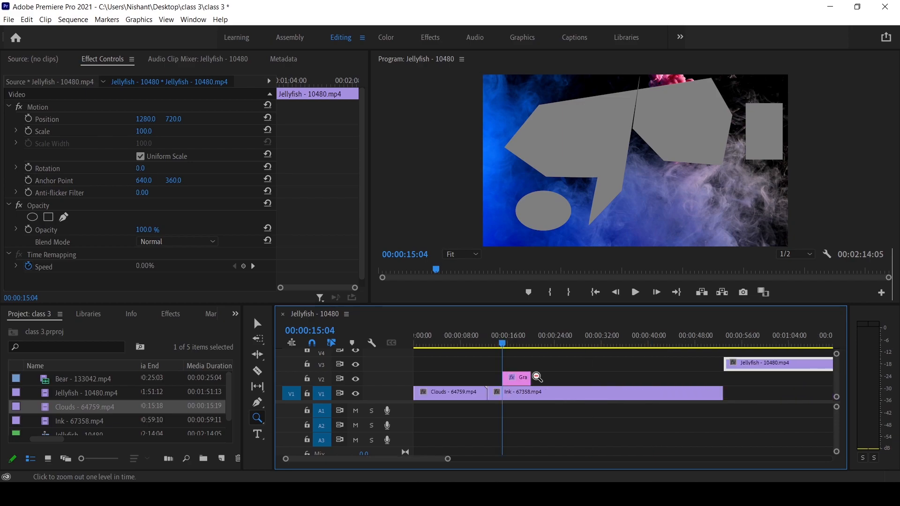
- Zoom the timeline out until the whole sequence fits in view, switching between the Hand and Zoom tools
drag(447, 459, 504, 461)
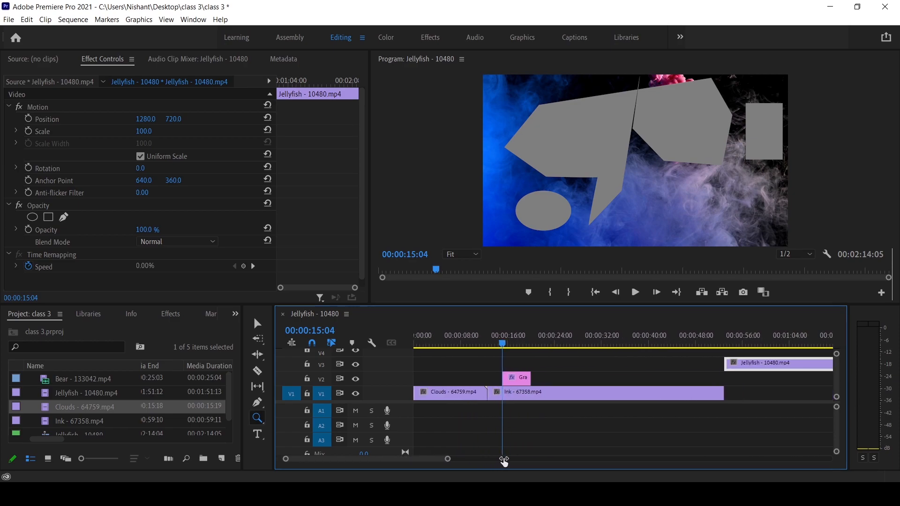
click(261, 420)
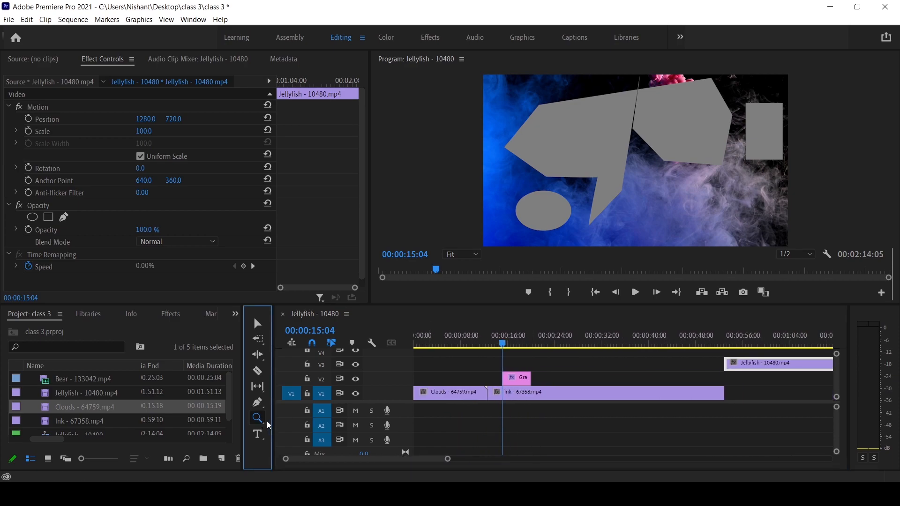
click(288, 415)
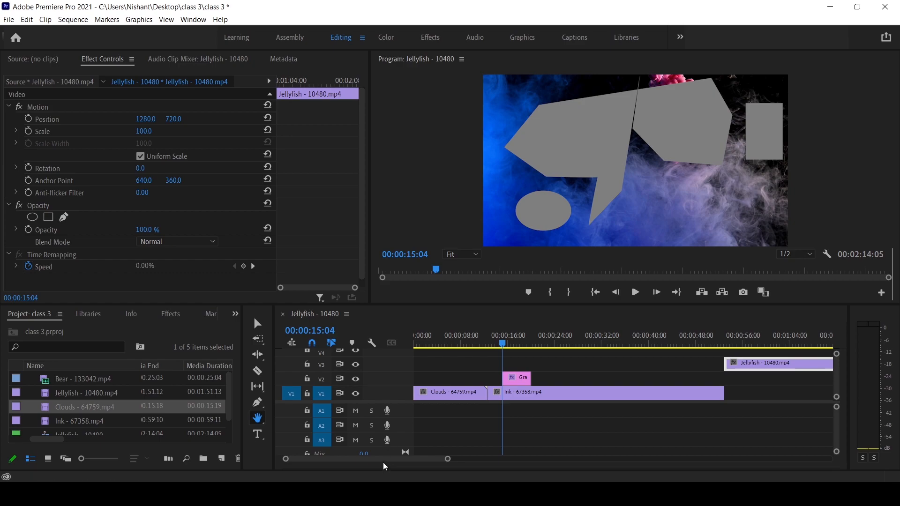
drag(362, 459, 405, 463)
drag(587, 462, 348, 459)
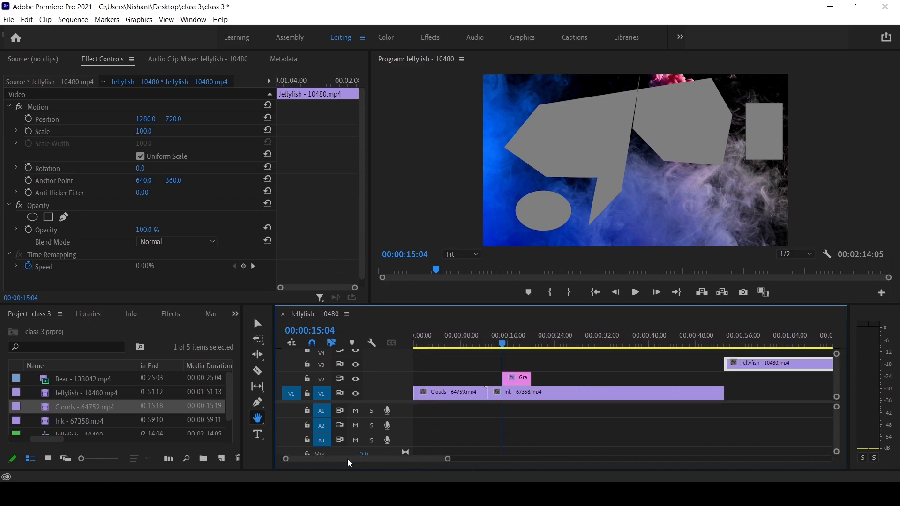
drag(261, 423, 283, 428)
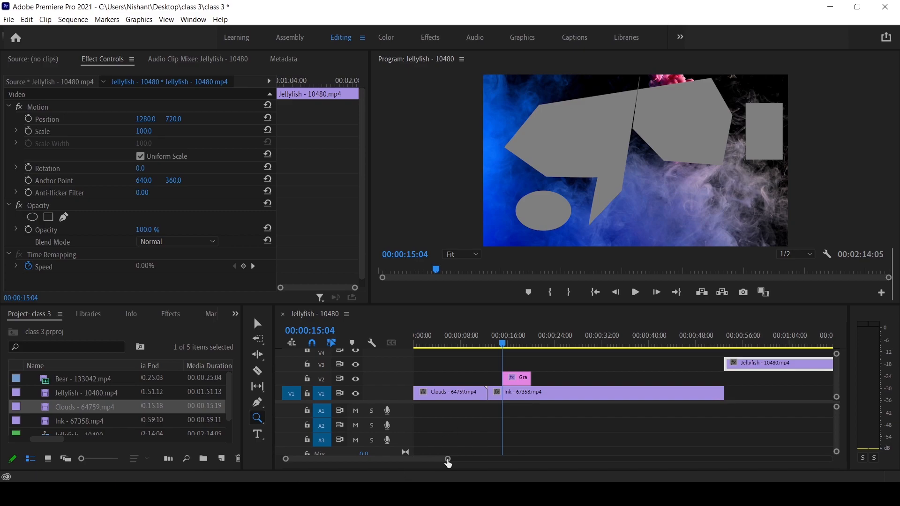
drag(449, 461, 608, 454)
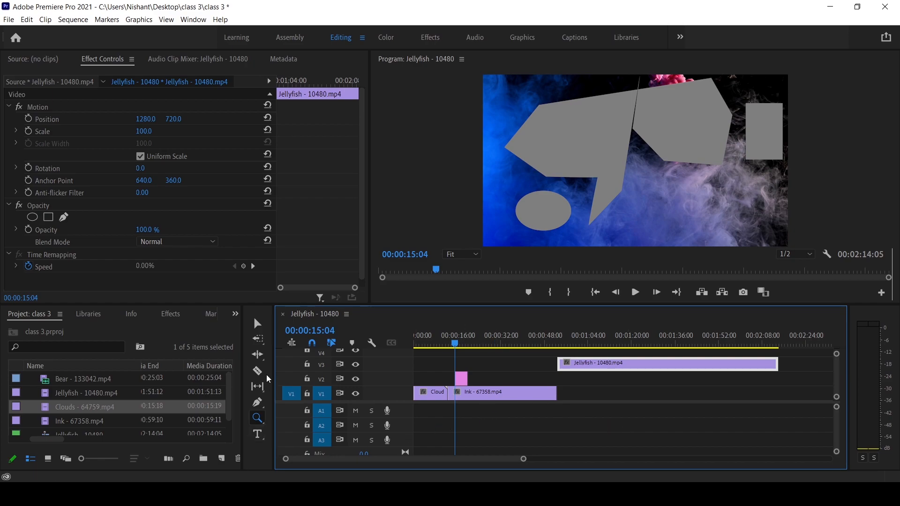
- Add the text "gfdsgdfb" in the upper left of the frame at 00:00:15:04 and expand its Source Text properties
click(257, 434)
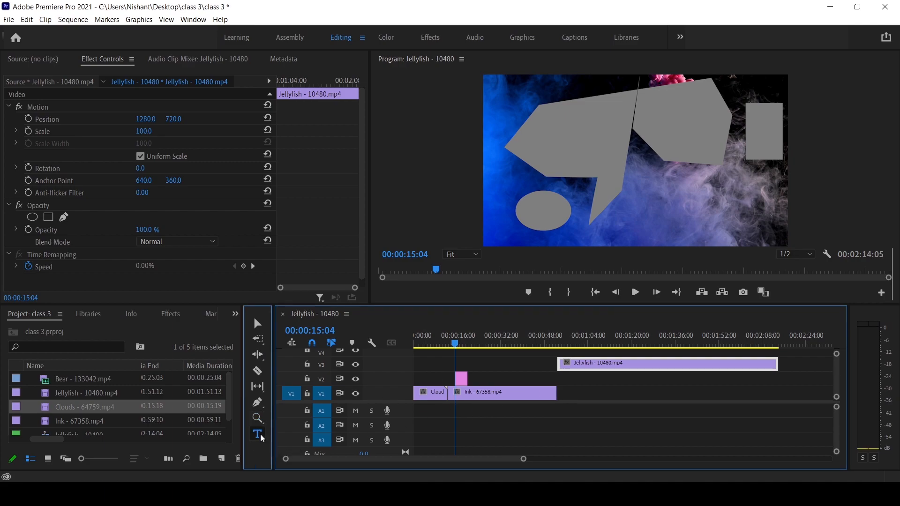
click(505, 108)
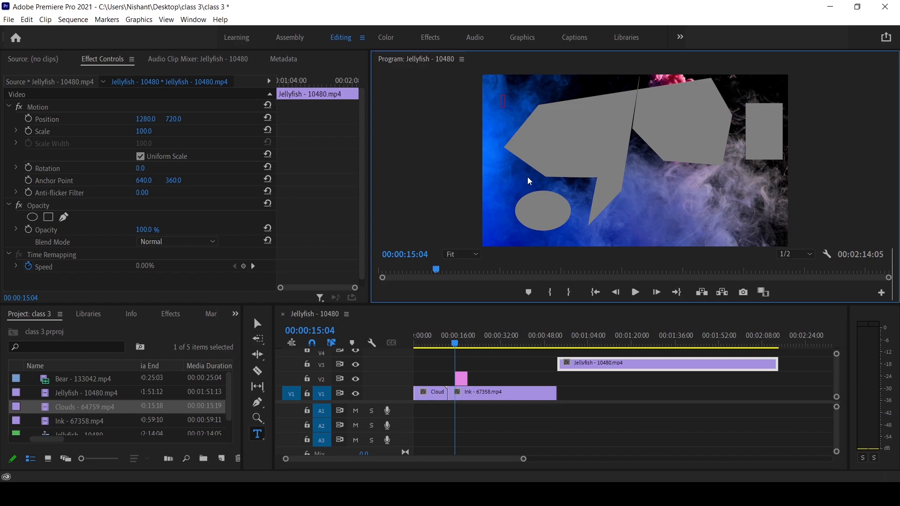
text(gfdsgdfb)
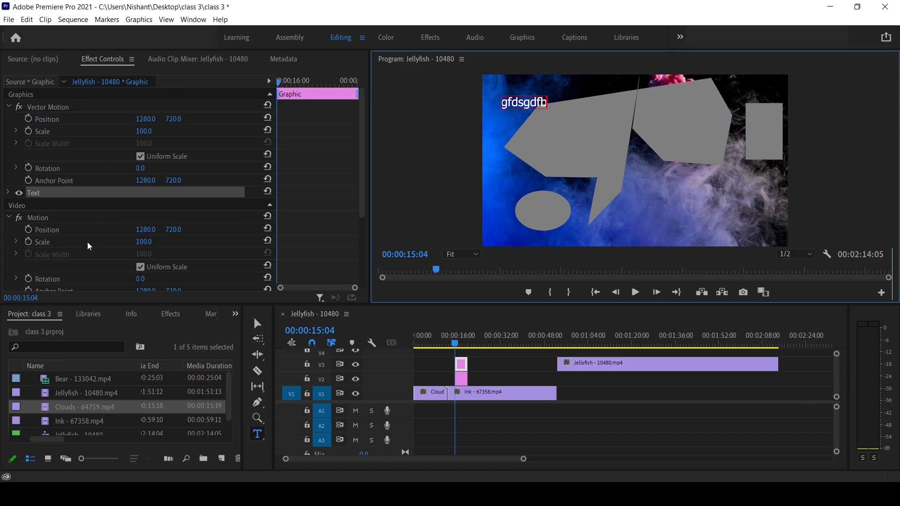
click(10, 196)
click(9, 193)
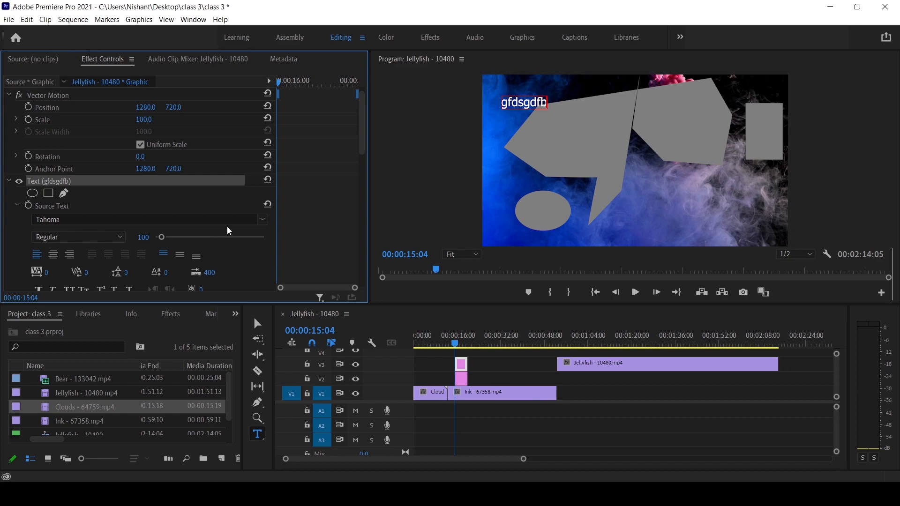
- Try to change the text's font to Tw Cen MT Condensed Bold and increase its size without selecting the characters
click(262, 220)
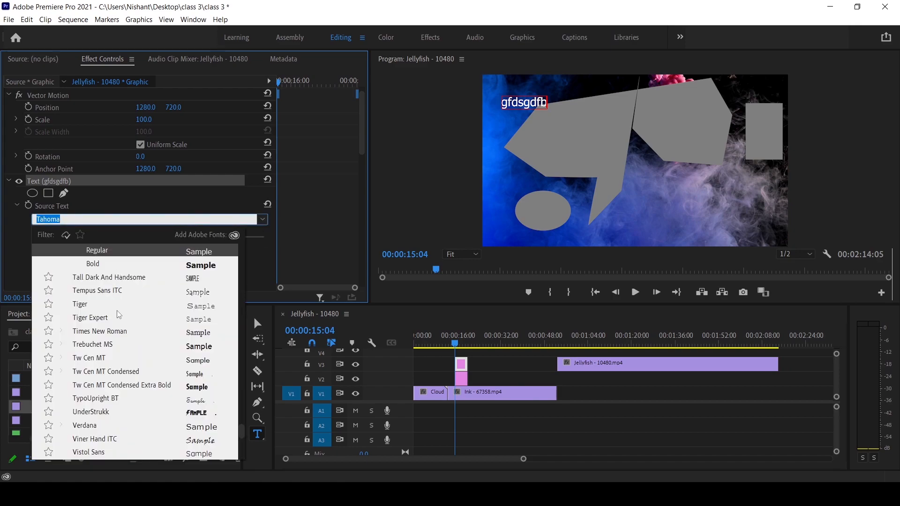
click(110, 347)
scroll(110, 218, down, 2)
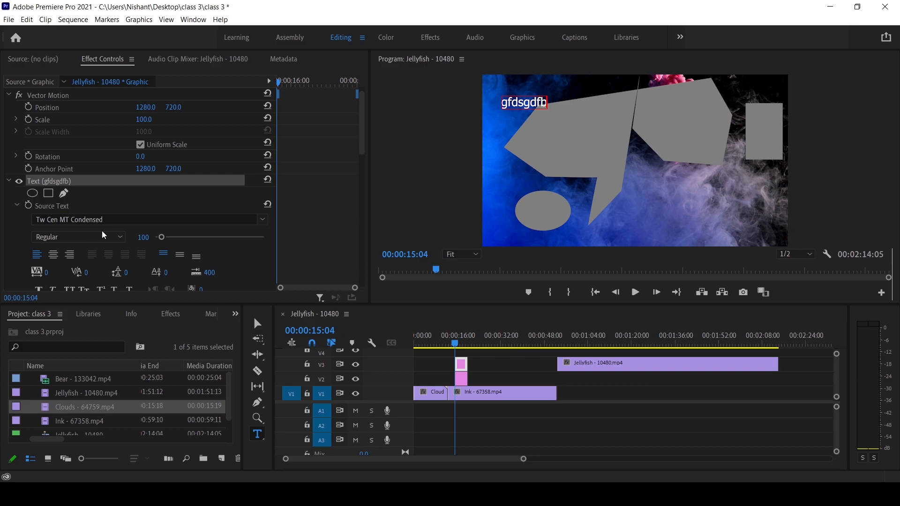
scroll(102, 231, down, 1)
click(119, 215)
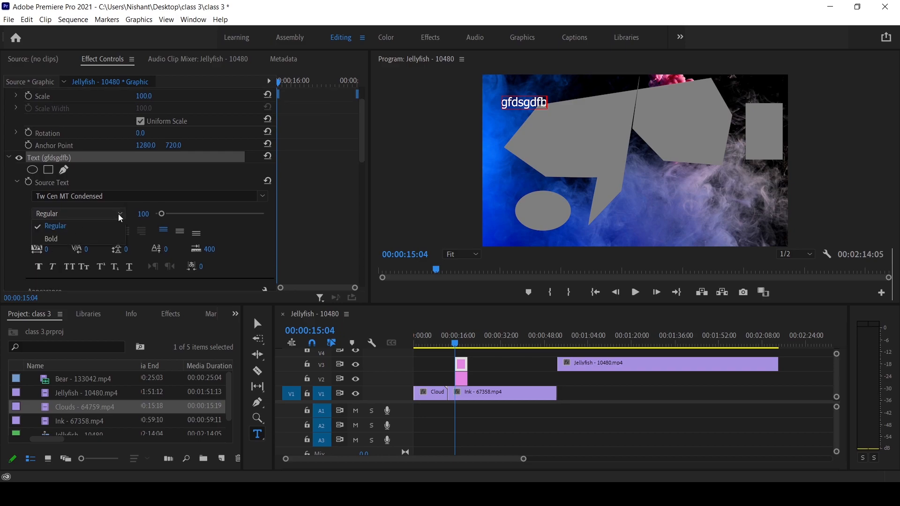
click(90, 239)
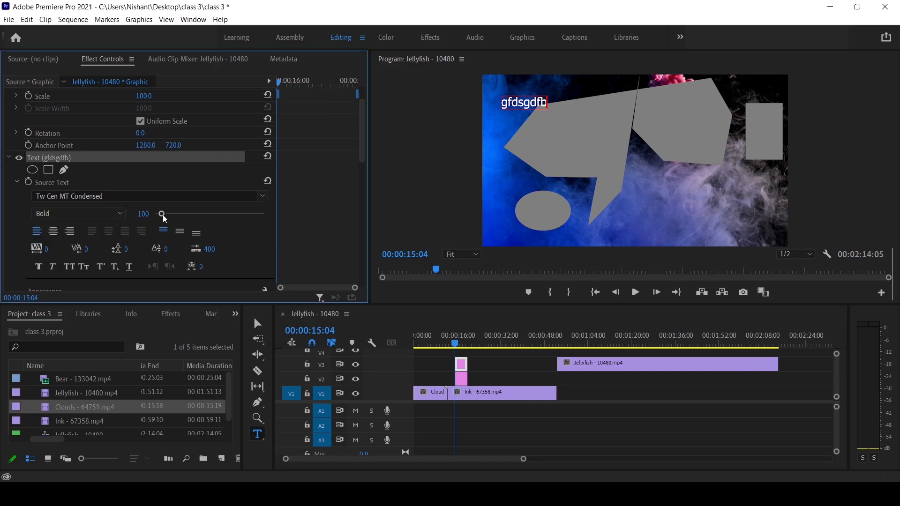
mouse_move(162, 215)
mouse_down()
mouse_move(216, 216)
mouse_move(173, 219)
mouse_up()
- Select all characters of the "gfdsgdfb" text and set their font to Trebuchet MS in the Bold style
double_click(542, 104)
drag(545, 104, 507, 104)
click(507, 103)
double_click(542, 104)
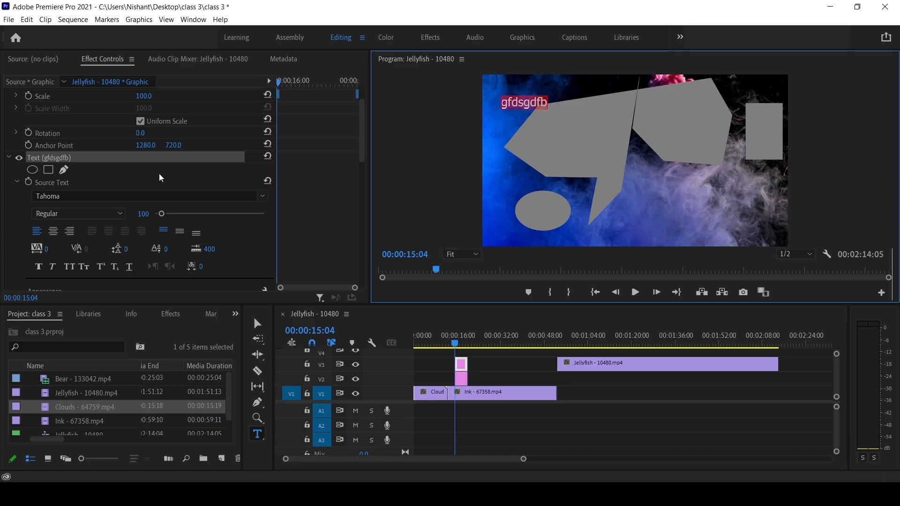
click(127, 196)
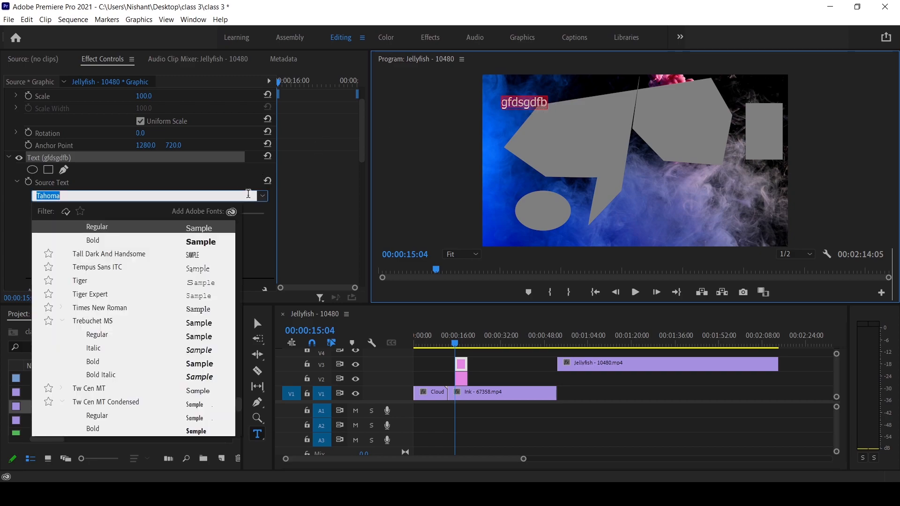
click(116, 314)
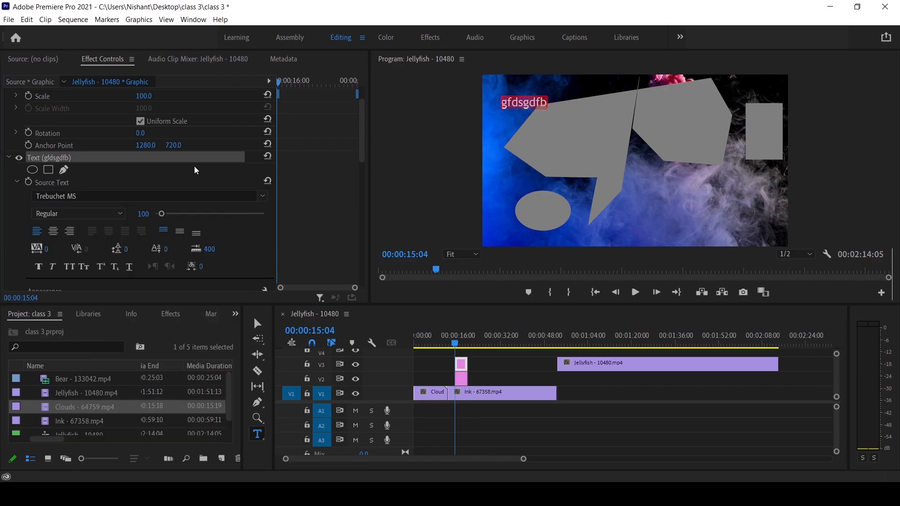
click(85, 213)
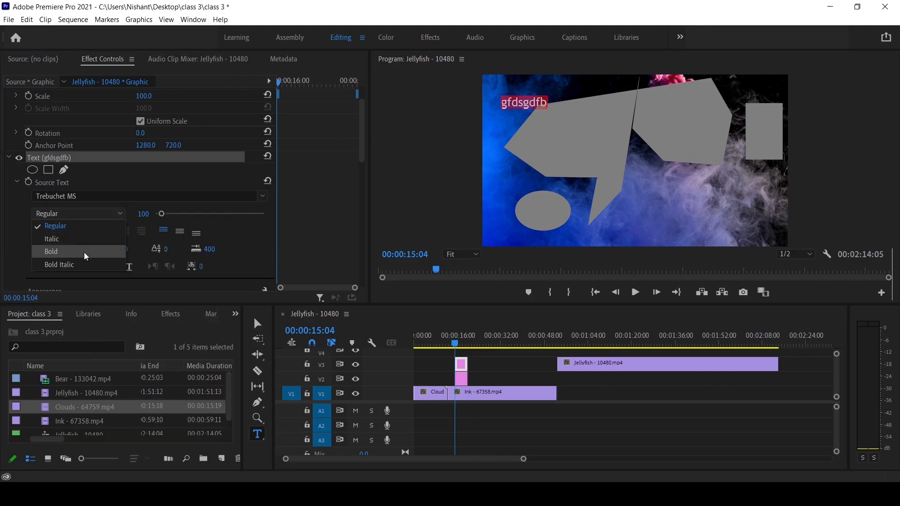
click(84, 253)
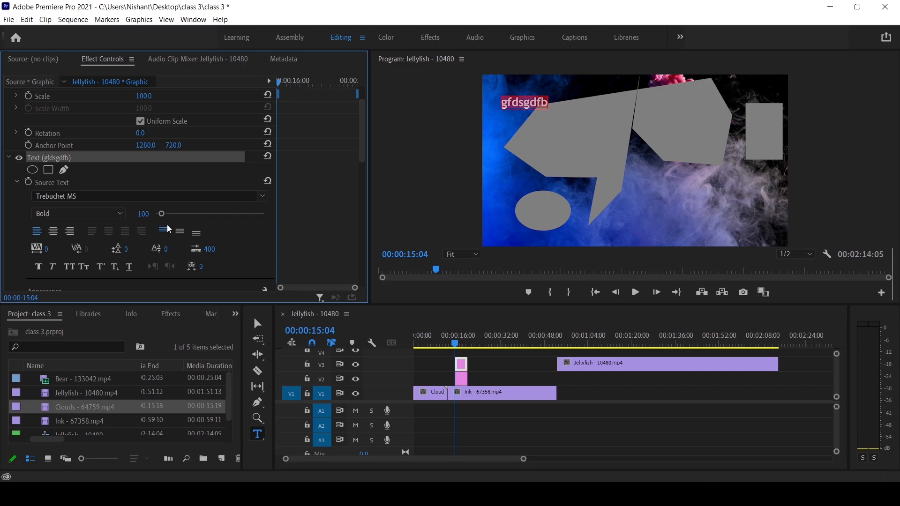
- Set the selected "gfdsgdfb" text's size to 129 and its fill colour to a near-black dark red
mouse_move(164, 215)
mouse_down()
mouse_move(236, 214)
mouse_move(163, 214)
mouse_up()
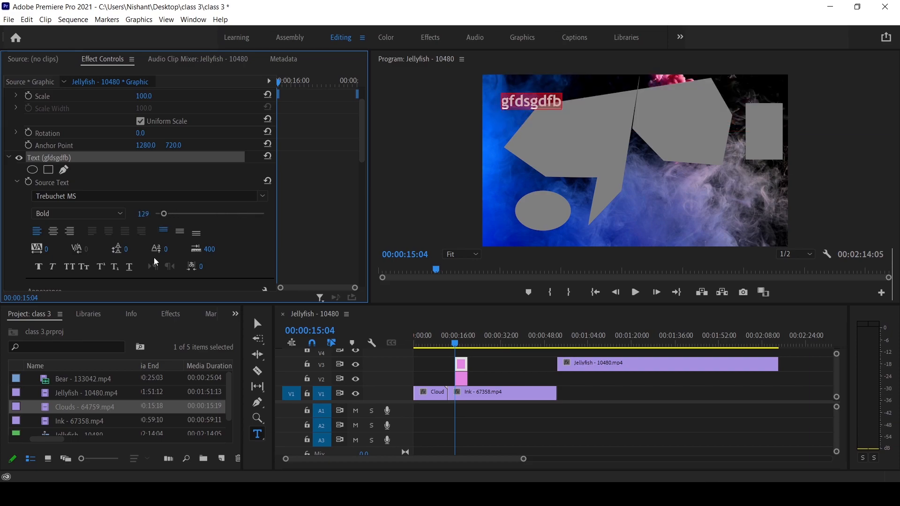
scroll(61, 249, down, 1)
scroll(61, 249, down, 1)
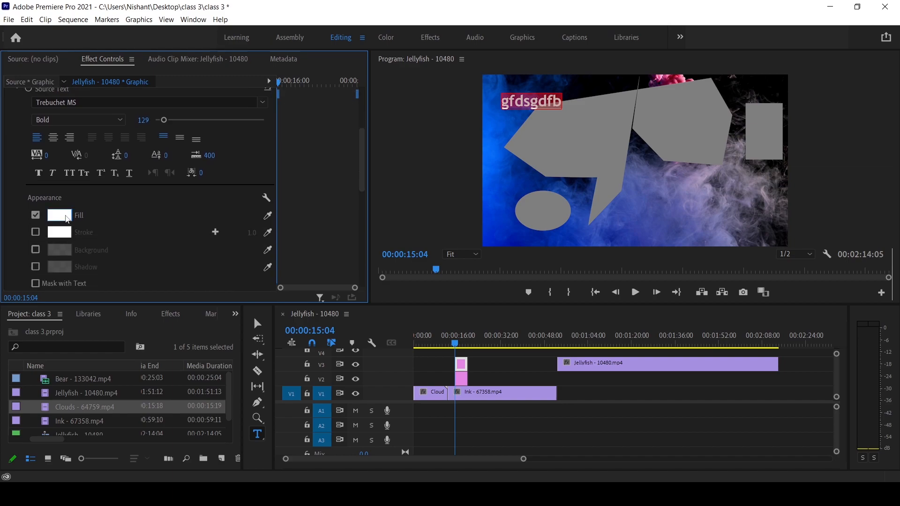
click(60, 215)
click(308, 192)
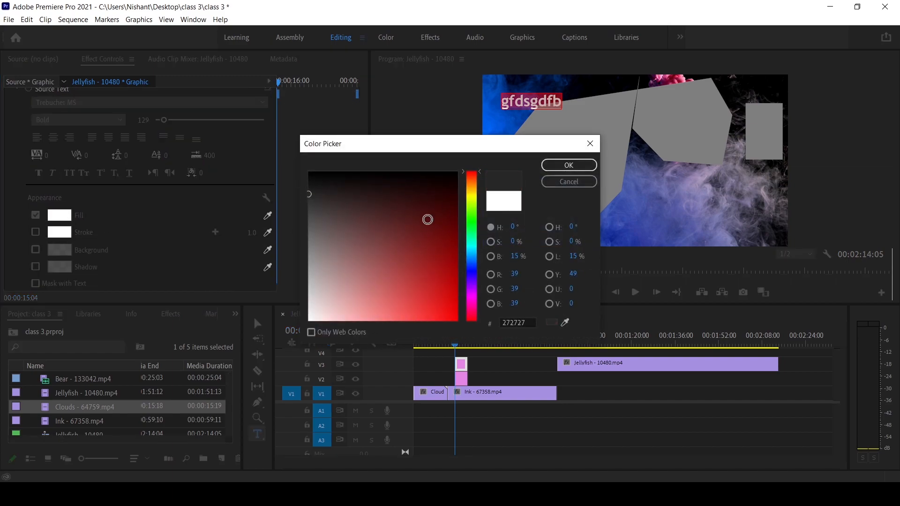
click(438, 186)
click(568, 166)
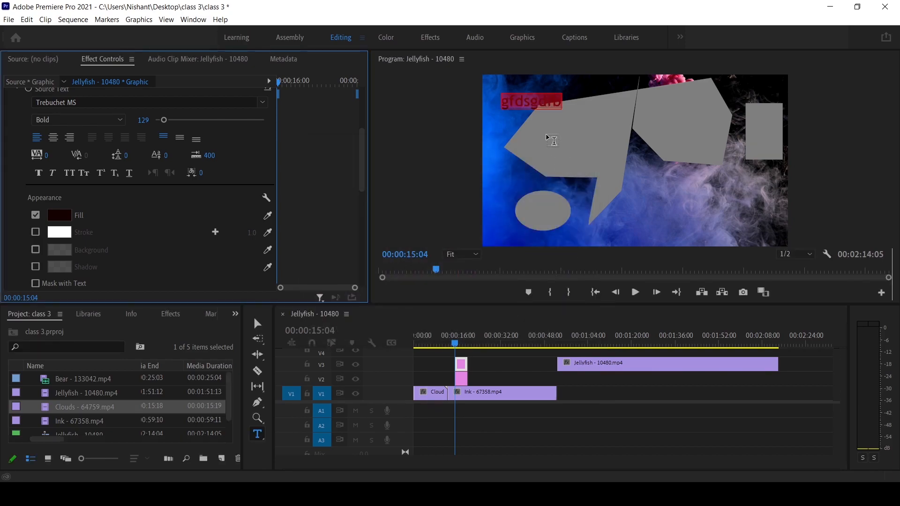
- Change the "gfdsgdfb" text's fill colour to a bright red, about E21919
click(59, 215)
click(440, 302)
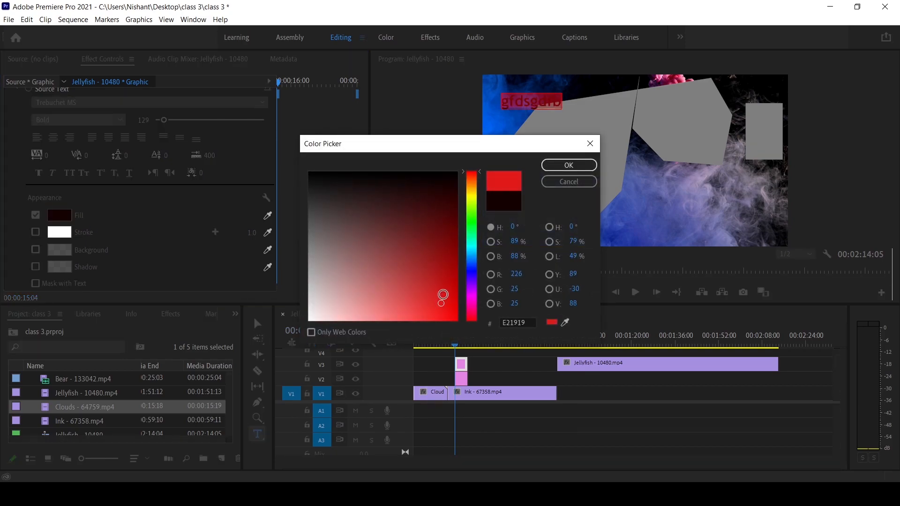
click(565, 165)
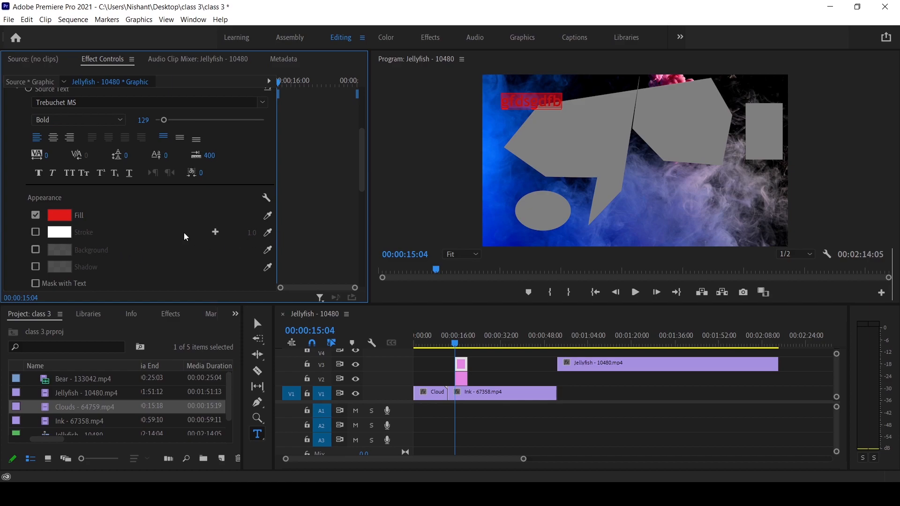
scroll(152, 235, down, 2)
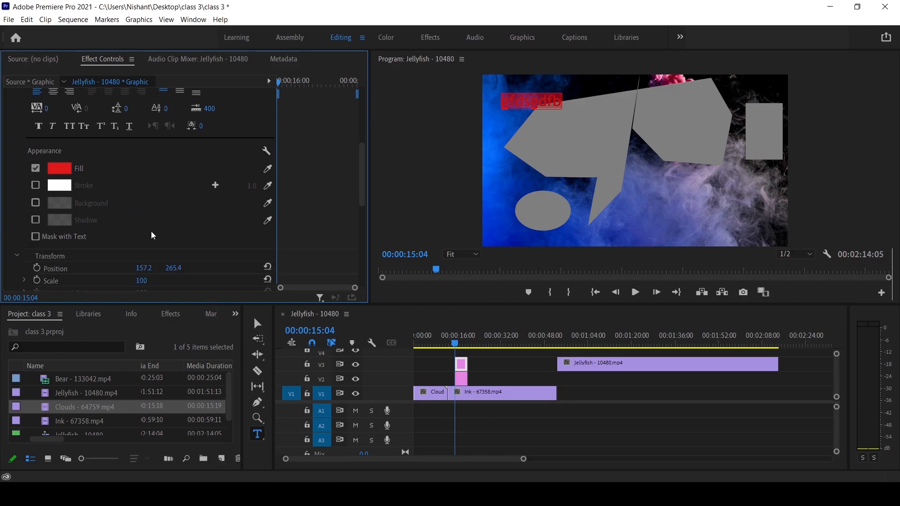
scroll(151, 232, down, 2)
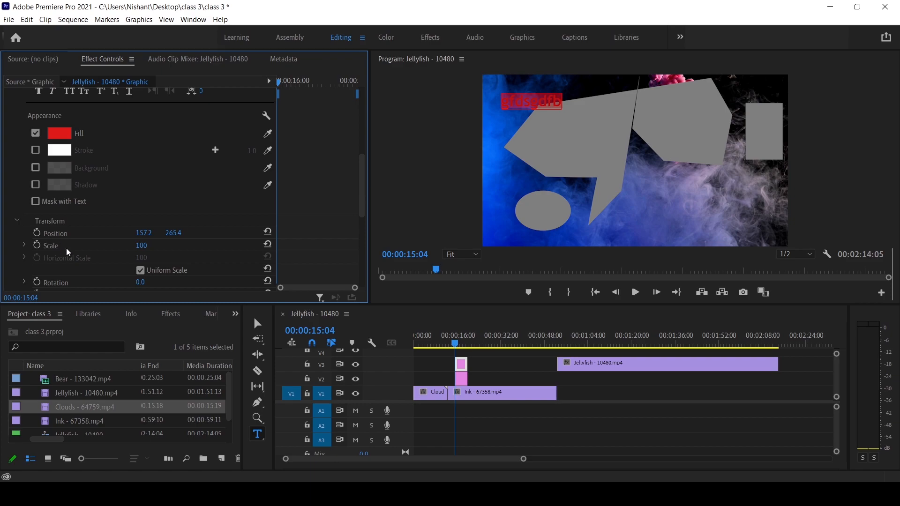
scroll(121, 239, down, 2)
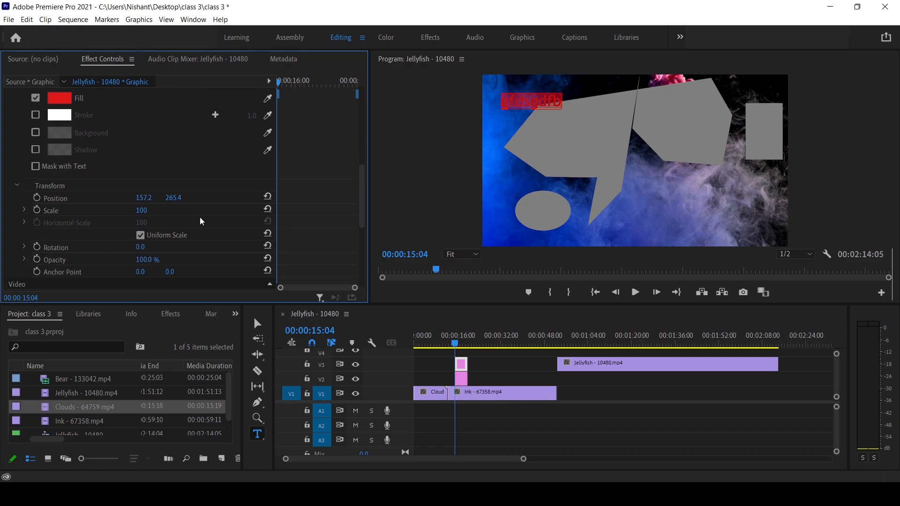
scroll(117, 230, up, 5)
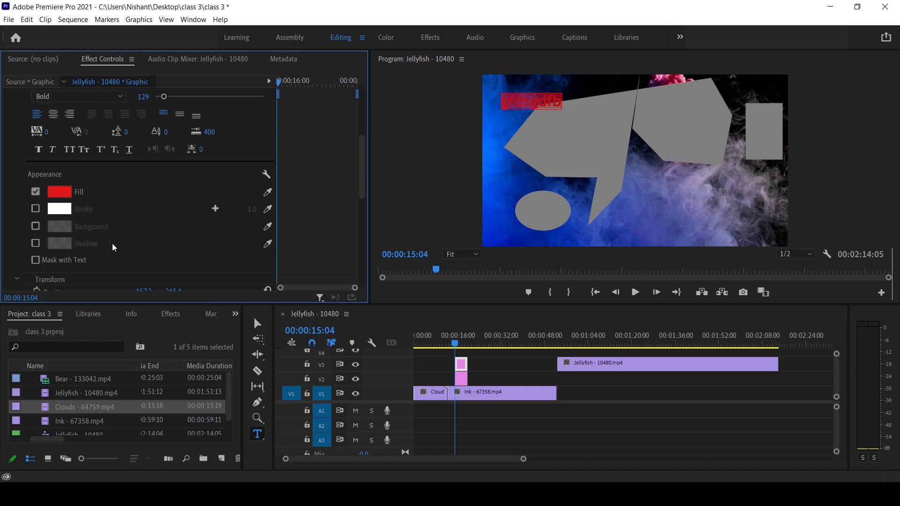
- Add the vertical text "fgxbgd" near the upper middle of the frame with the Vertical Type tool
click(262, 437)
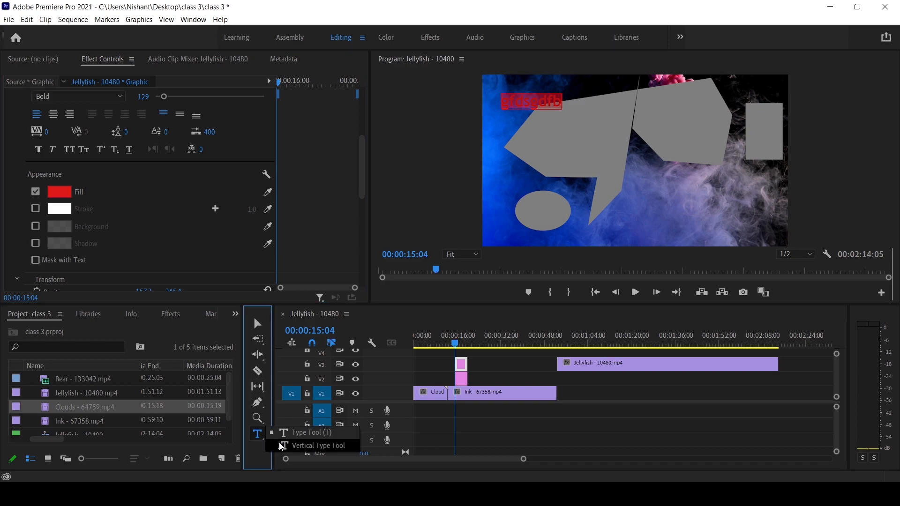
click(300, 446)
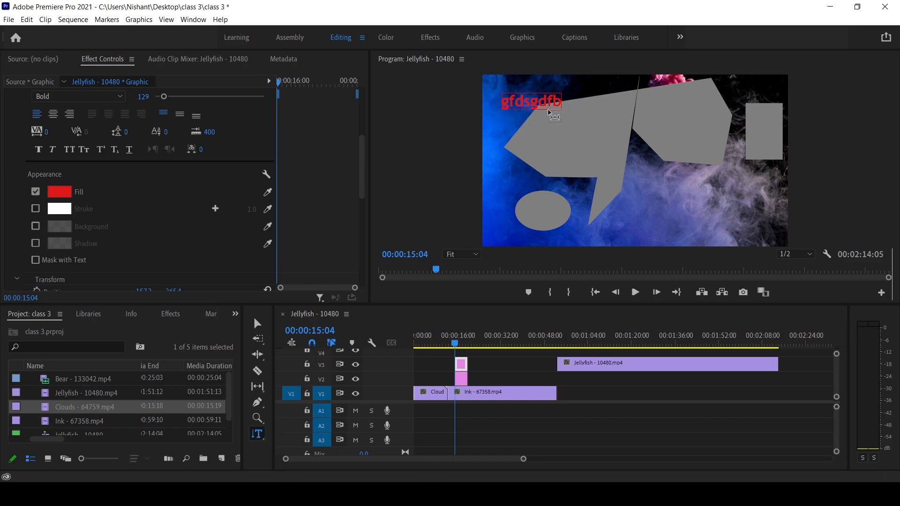
click(626, 100)
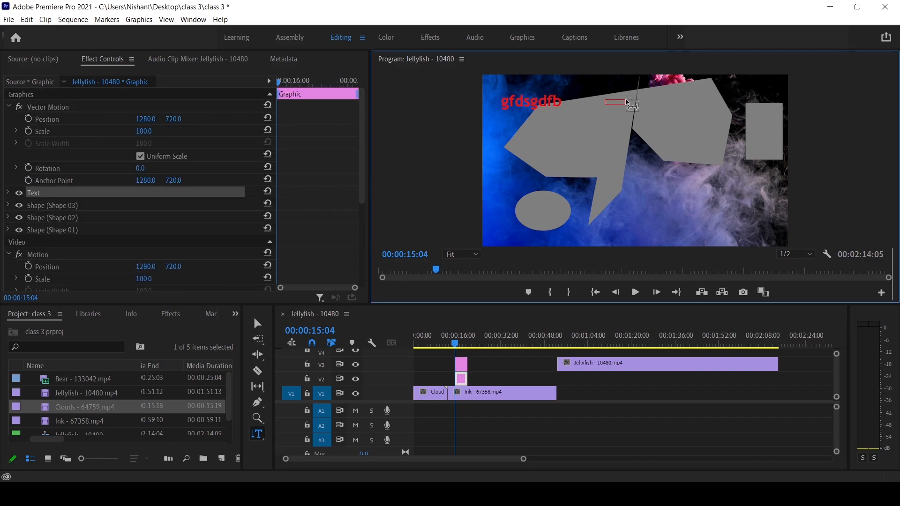
text(fgxbgd)
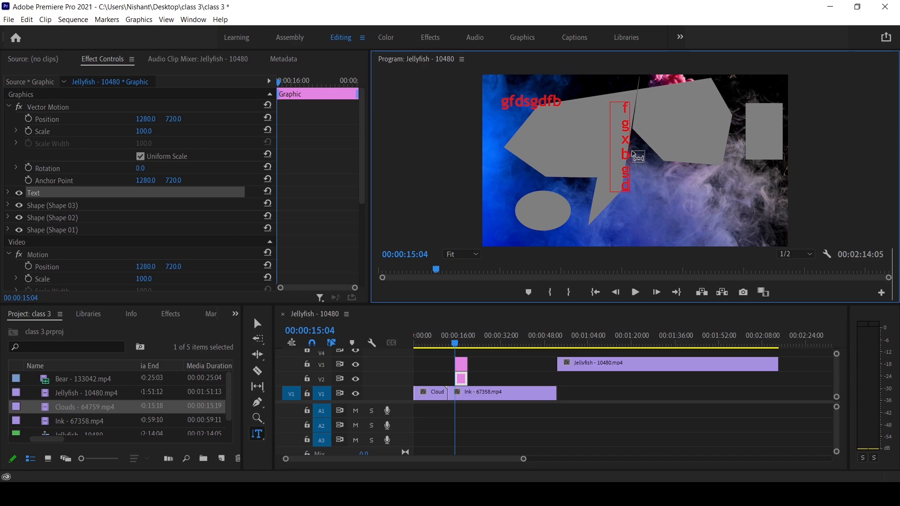
click(425, 342)
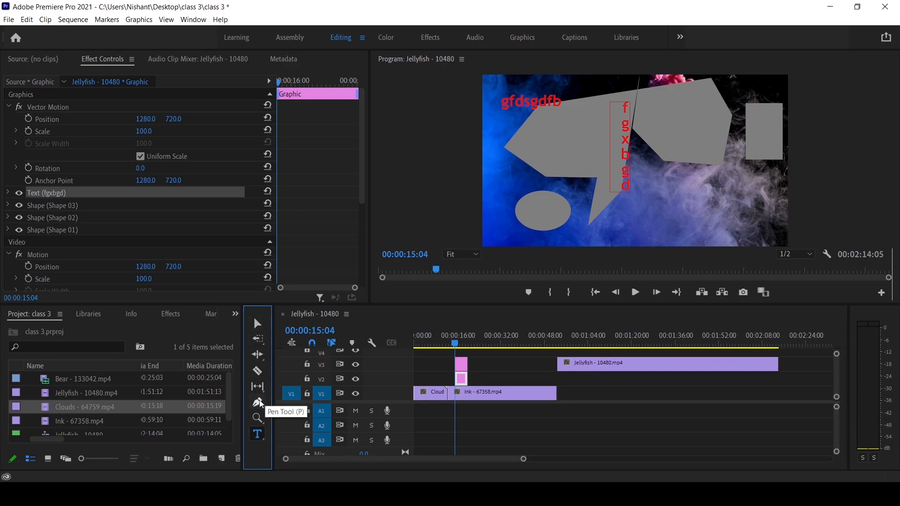
- Return to the horizontal Type tool and save the project
click(258, 438)
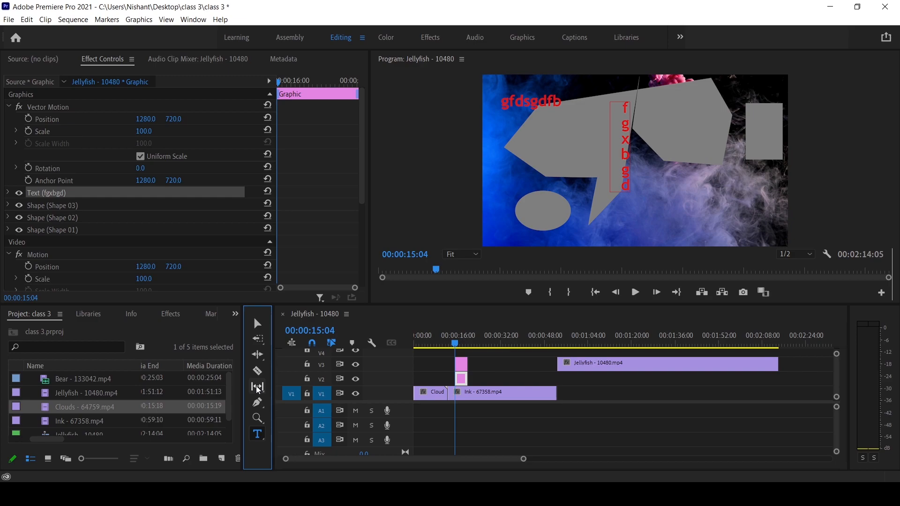
key(ctrl+s)
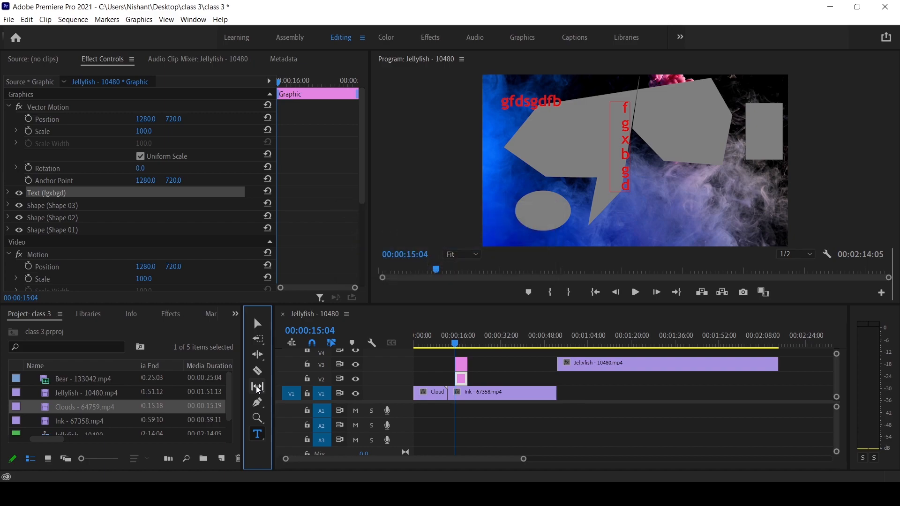